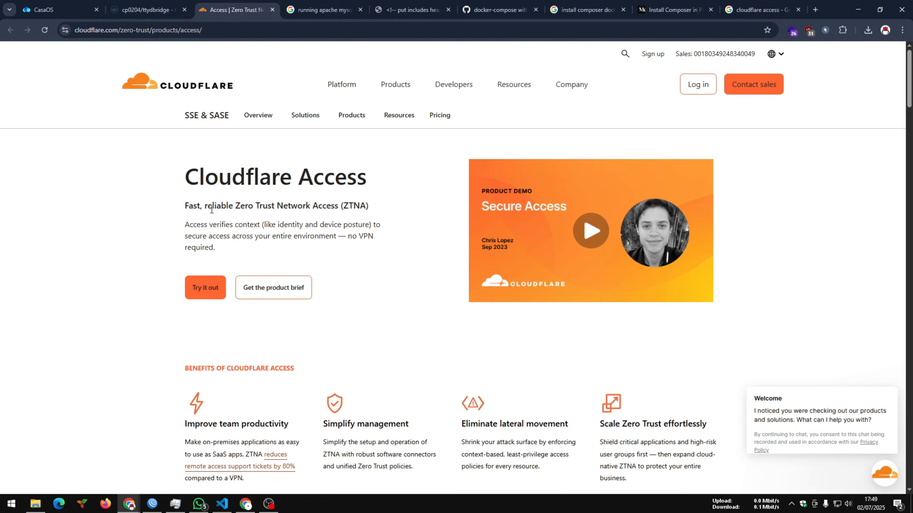
# - Review the ttydBridge page on Docker Hub and the Cloudflare Access product page among the open sites
pyautogui.click(55, 9)
pyautogui.click(214, 9)
pyautogui.click(148, 9)
pyautogui.scroll(8, 282, 299)
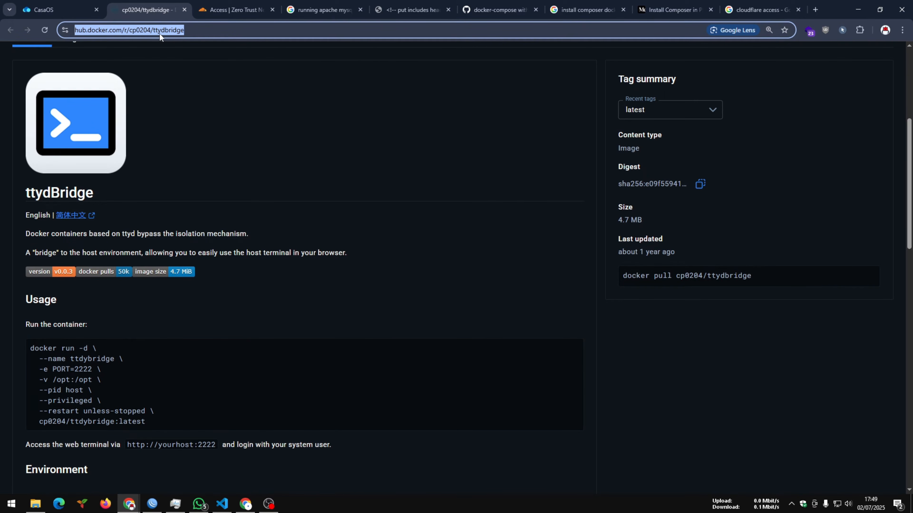
pyautogui.click(220, 7)
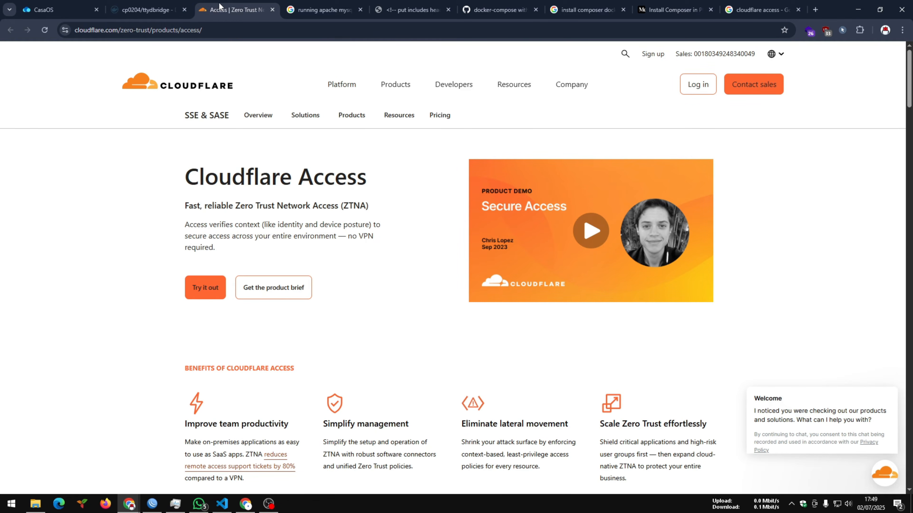
# - Switch to the incognito window with the Cloudflare Access sign-in page for ssh and review its emailed-code login form
pyautogui.click(129, 504)
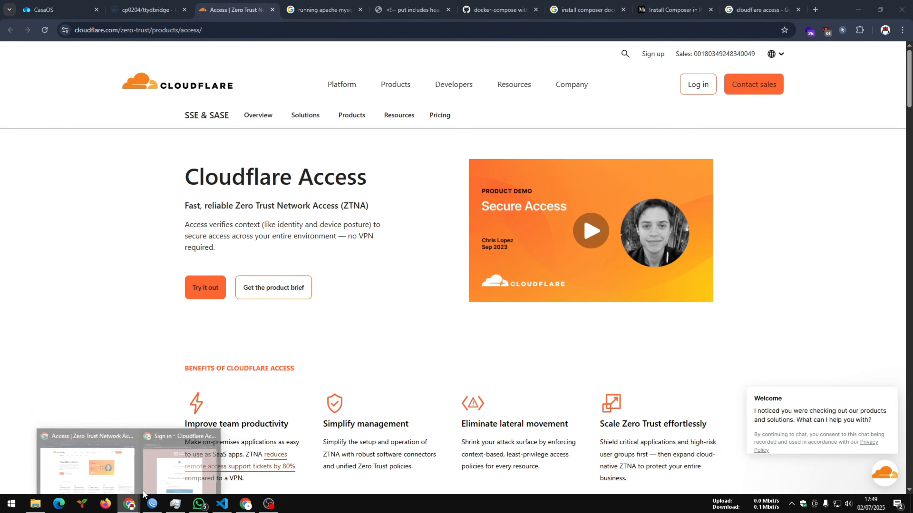
pyautogui.click(172, 453)
pyautogui.moveTo(477, 93); pyautogui.dragTo(414, 74)
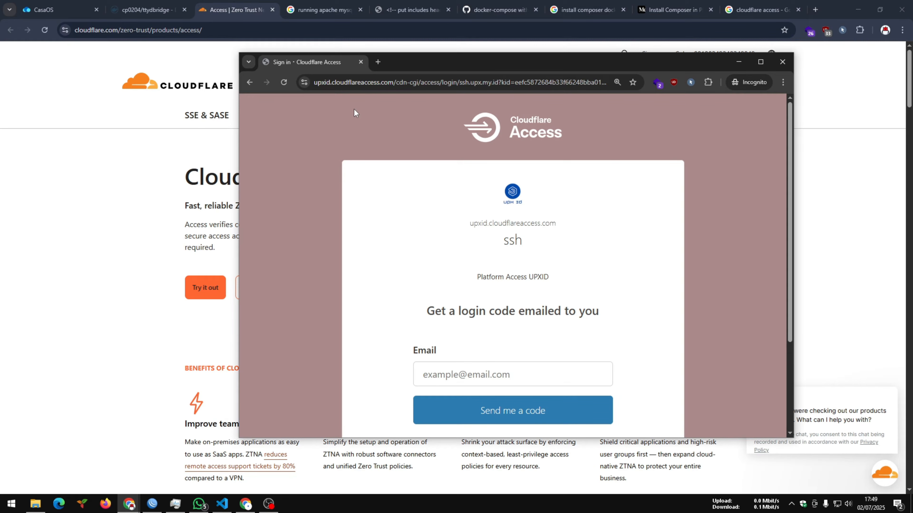
pyautogui.scroll(-3, 448, 236)
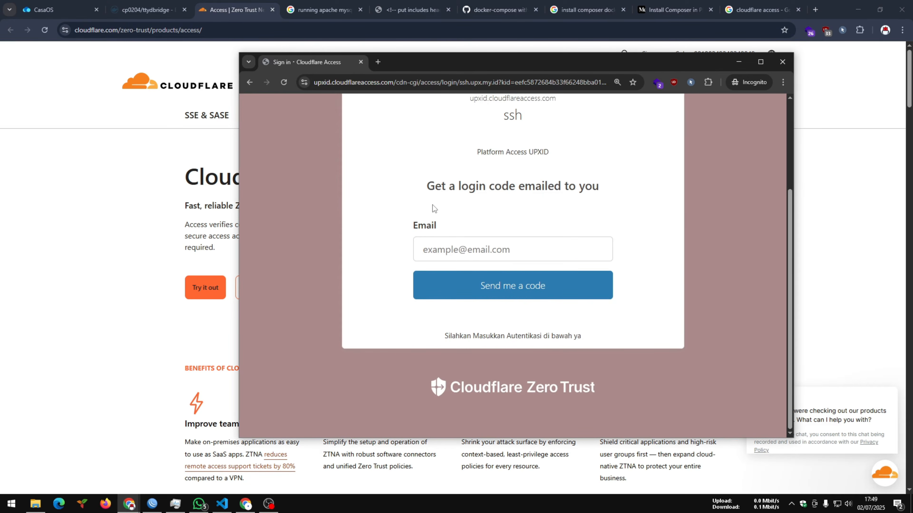
pyautogui.moveTo(419, 188); pyautogui.dragTo(592, 187)
pyautogui.scroll(1, 603, 203)
pyautogui.click(586, 198)
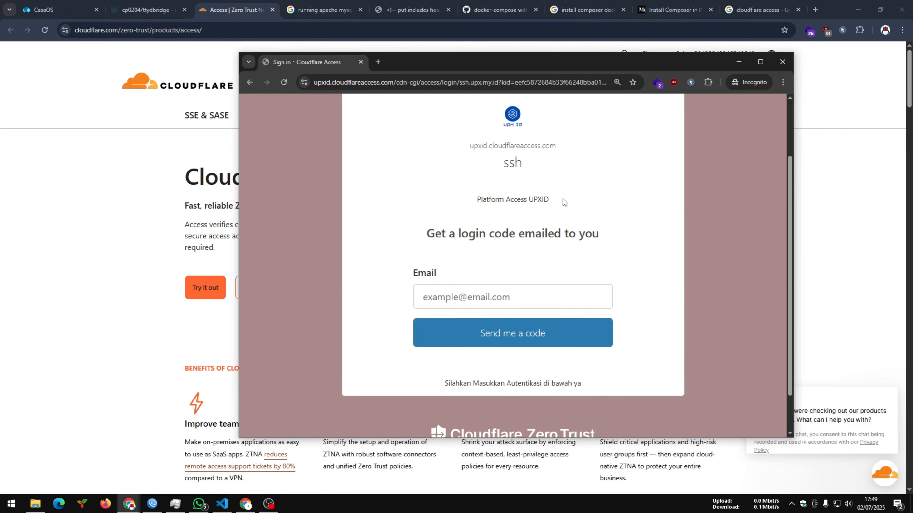
# - Enter the account's email address on the Cloudflare Access sign-in page and request a login code
pyautogui.click(459, 296)
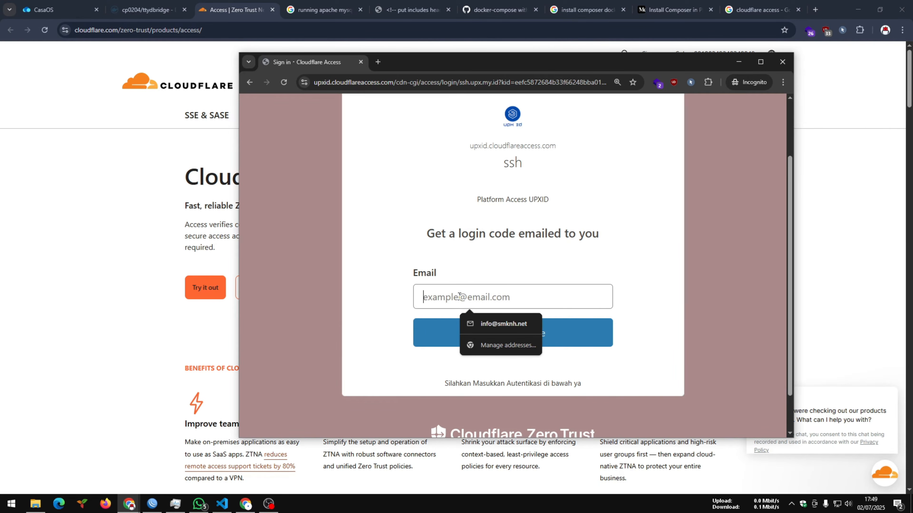
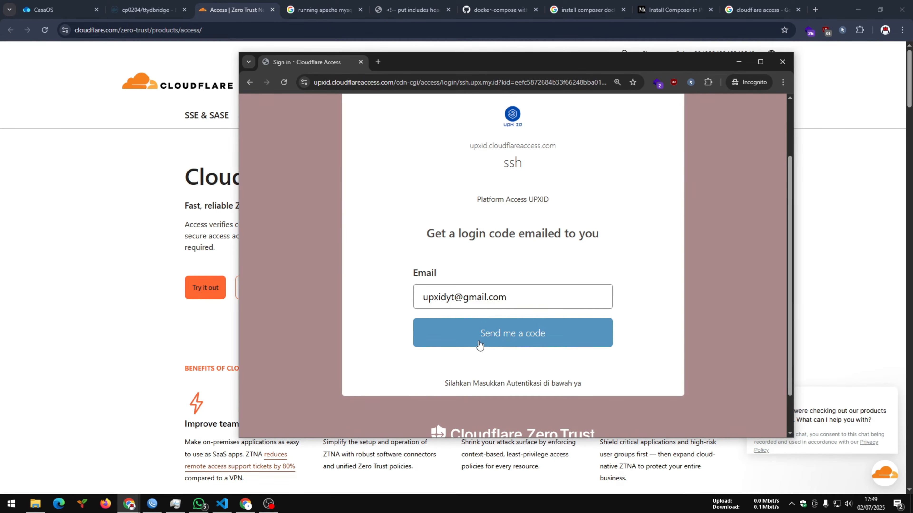
pyautogui.click(485, 332)
# - Open the Gmail inbox in a separate browser profile window and check which account is signed in
pyautogui.moveTo(448, 61); pyautogui.dragTo(345, 47)
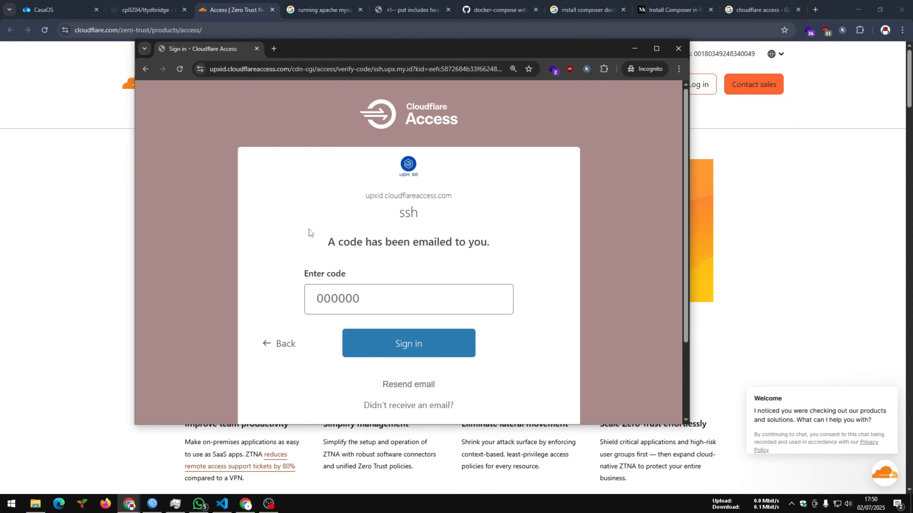
pyautogui.click(129, 504)
pyautogui.click(113, 470)
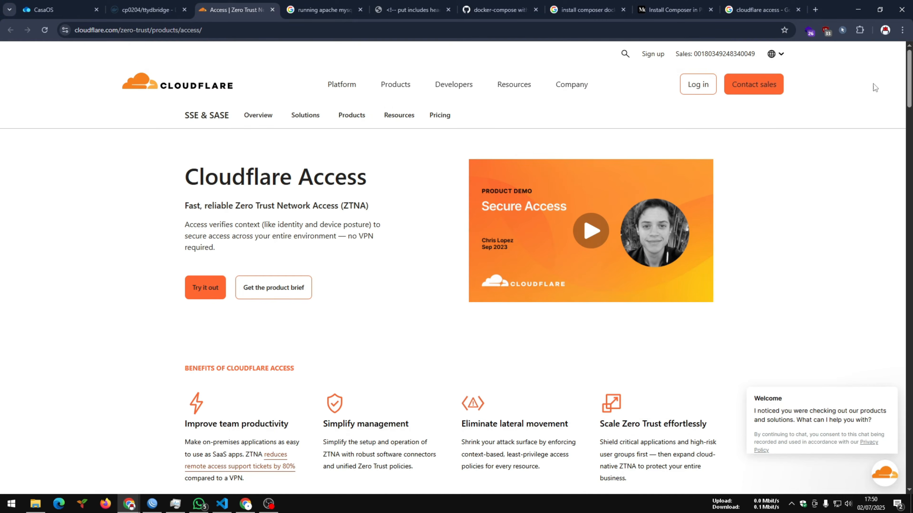
pyautogui.click(885, 30)
pyautogui.click(763, 348)
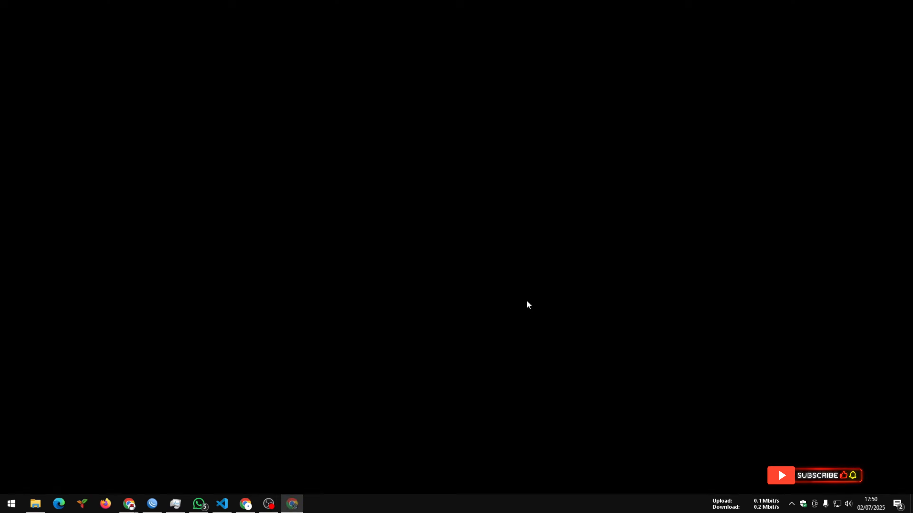
pyautogui.click(798, 57)
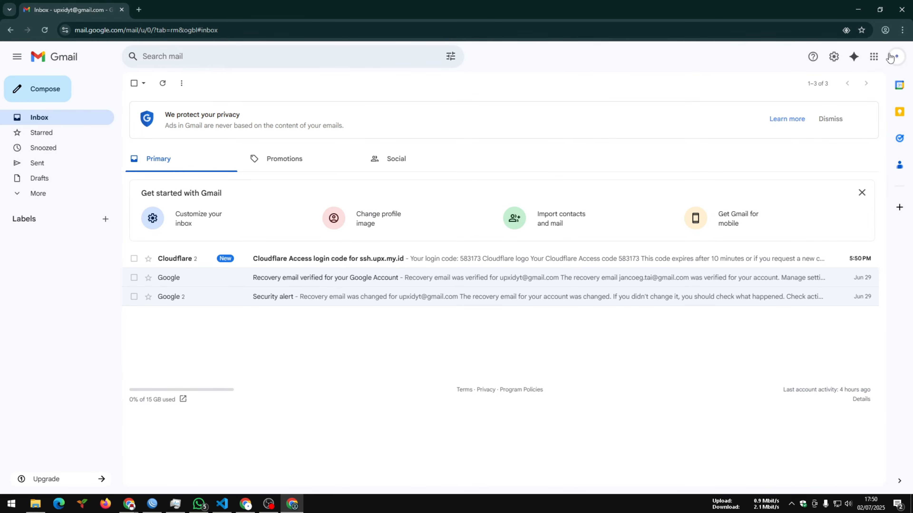
pyautogui.click(896, 56)
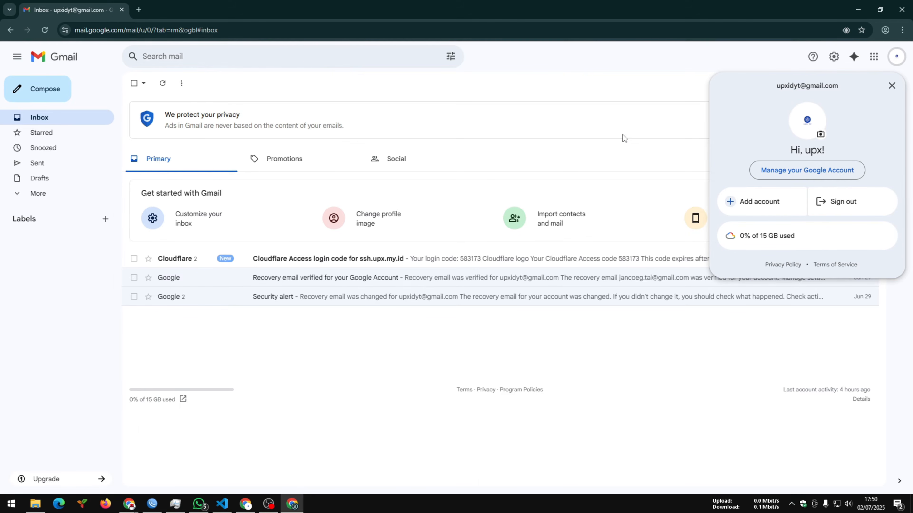
pyautogui.click(502, 126)
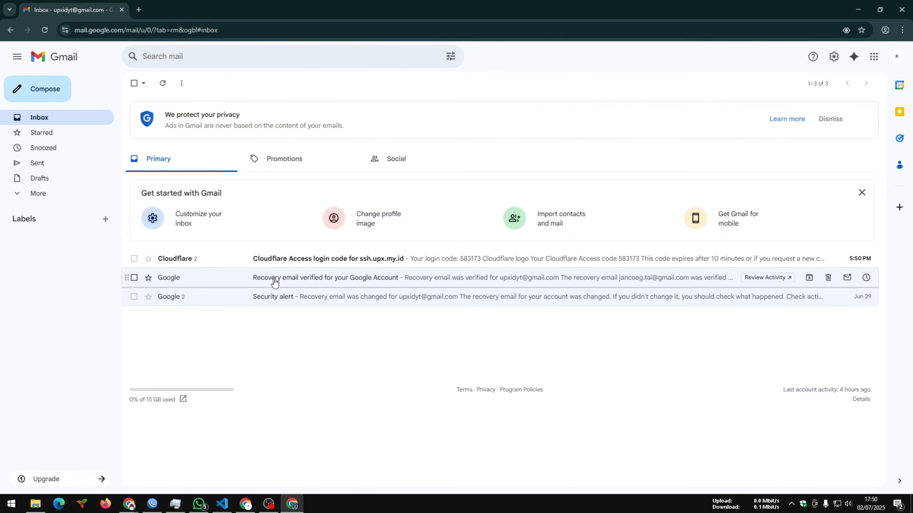
# - Open the newest Cloudflare Access login code email for ssh.upx.my.id and copy the verification code
pyautogui.click(265, 260)
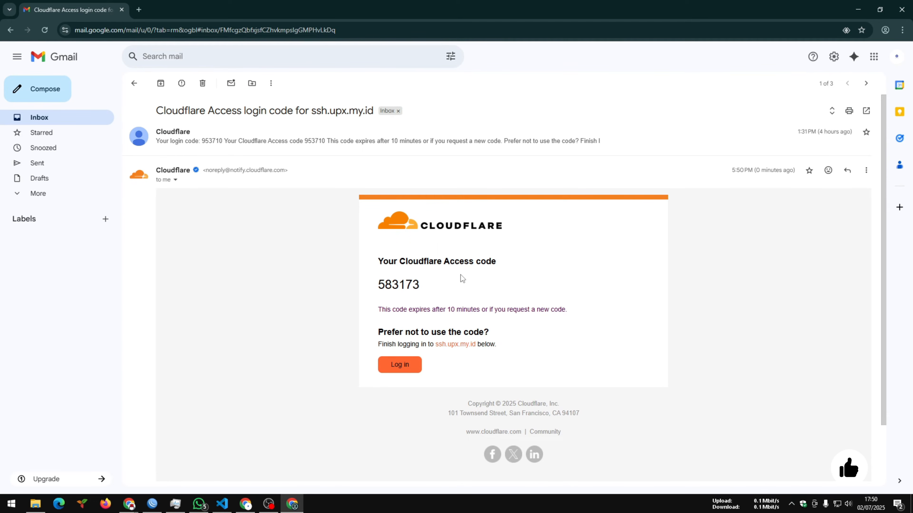
pyautogui.moveTo(432, 284); pyautogui.dragTo(375, 285)
pyautogui.rightClick(399, 288)
pyautogui.click(408, 294)
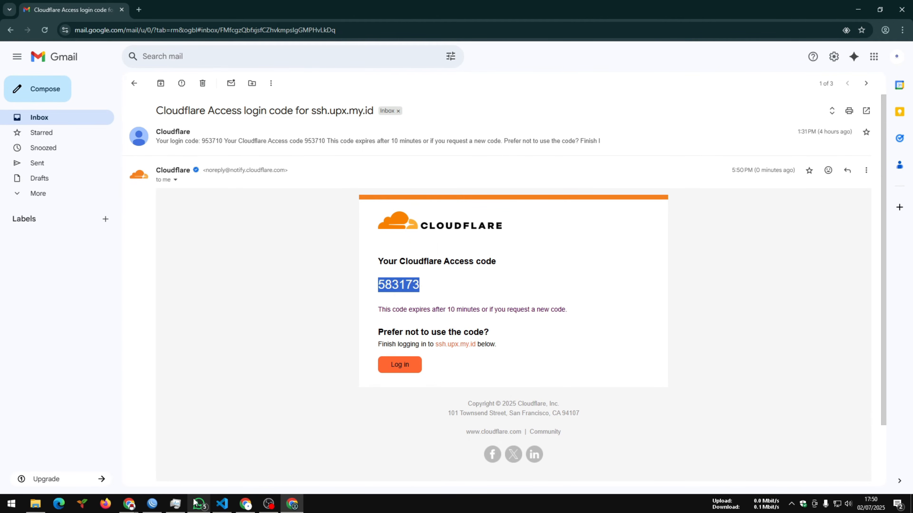
# - Return to the incognito Cloudflare Access page, paste the verification code and sign in
pyautogui.click(129, 504)
pyautogui.click(183, 478)
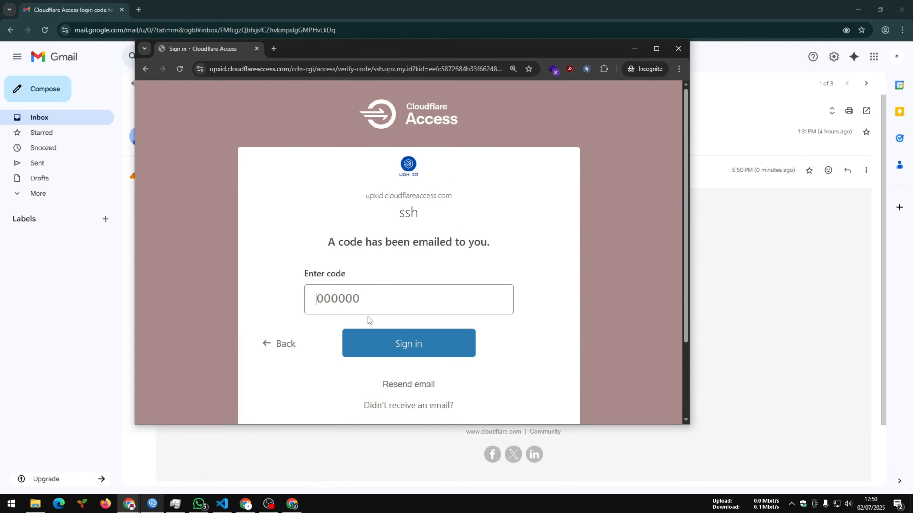
pyautogui.rightClick(366, 293)
pyautogui.click(384, 186)
pyautogui.click(384, 346)
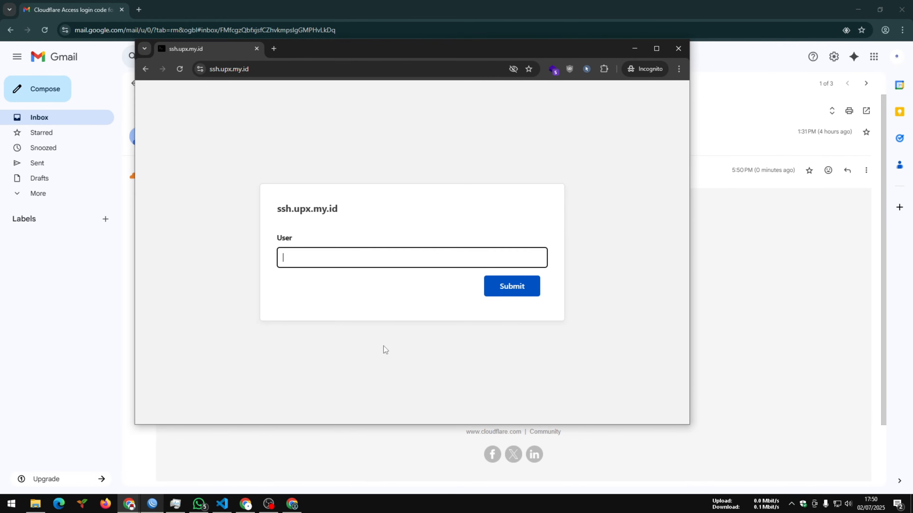
# - Log in to the ssh.upx.my.id browser terminal as root with the account password
pyautogui.write('root')
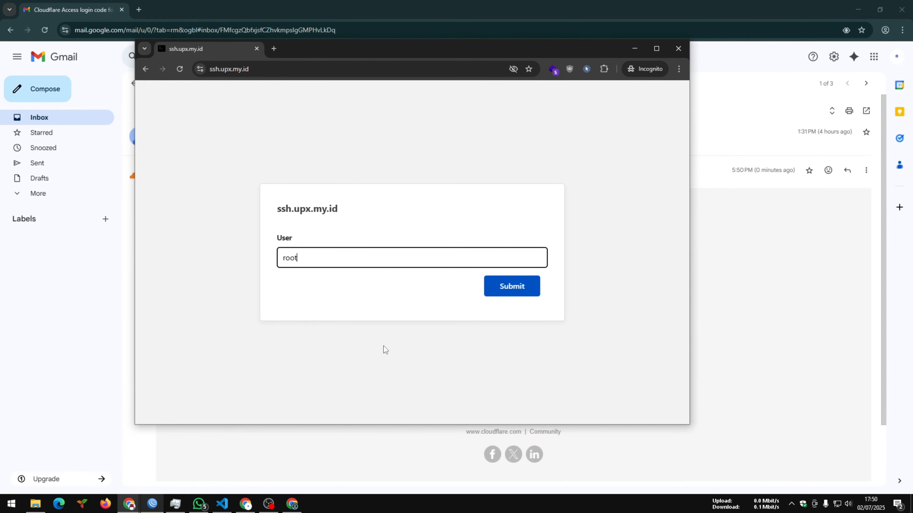
pyautogui.press('Return')
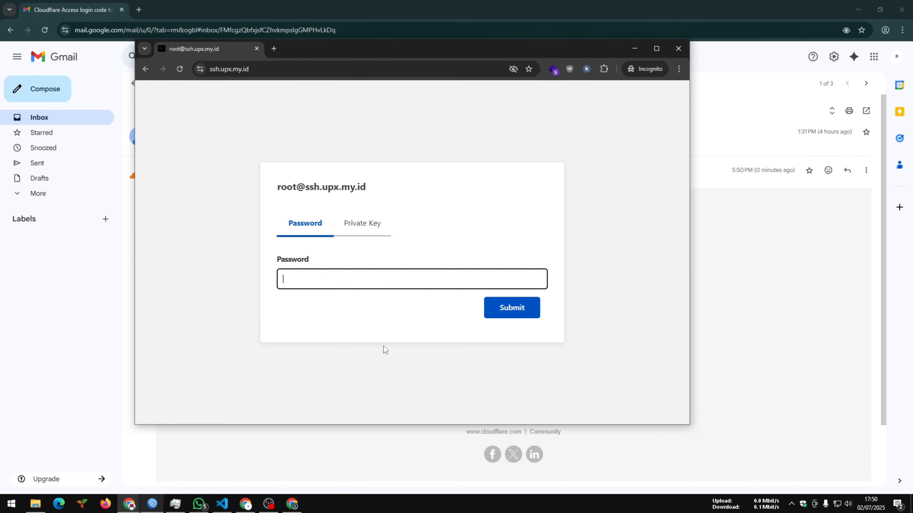
pyautogui.write('•••')
pyautogui.press('Return')
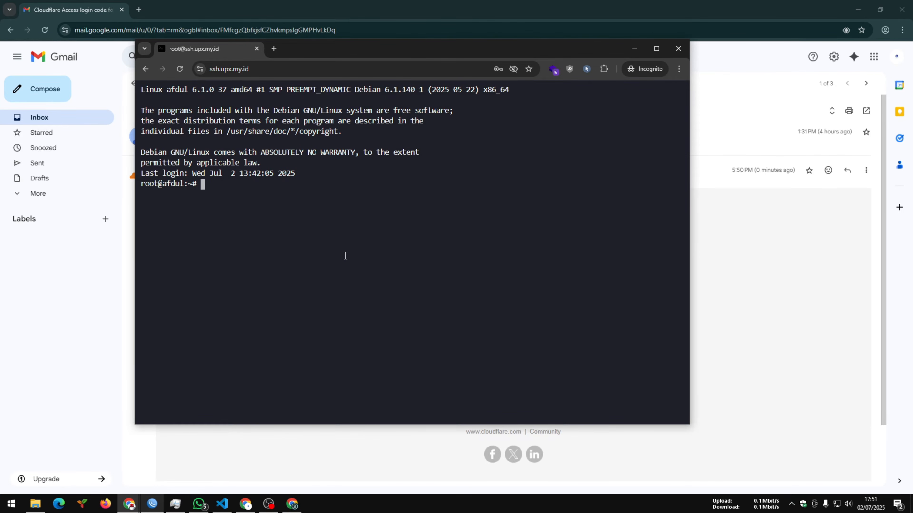
# - List the server's network interfaces by running ip a in the browser terminal
pyautogui.write('ip a')
pyautogui.press('Return')
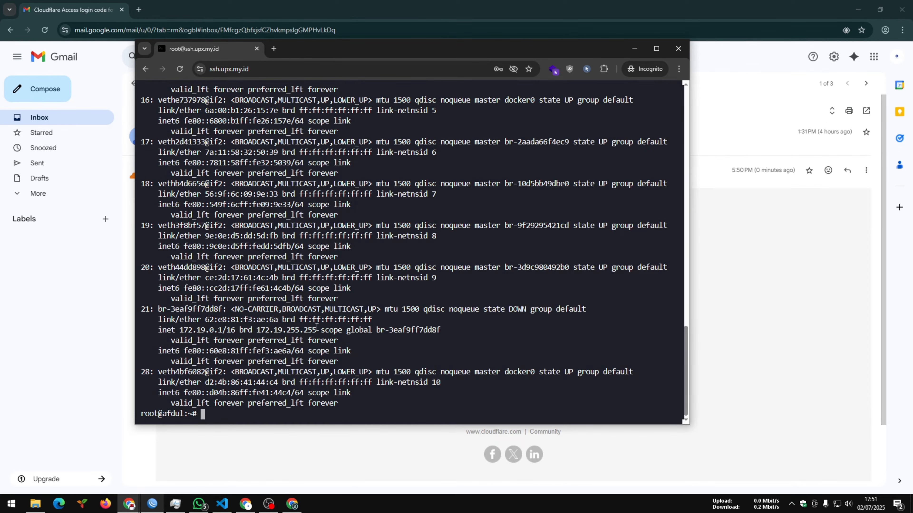
# - Examine the interface listing from the Docker virtual interfaces up to the enp1s0 entry and its IPv4 address
pyautogui.scroll(1, 687, 347)
pyautogui.moveTo(686, 347); pyautogui.dragTo(683, 278)
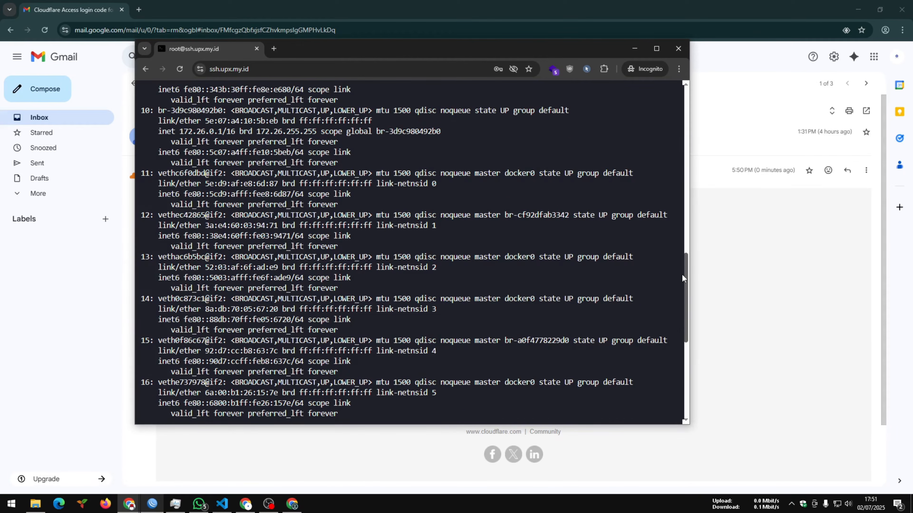
pyautogui.moveTo(163, 173); pyautogui.dragTo(183, 171)
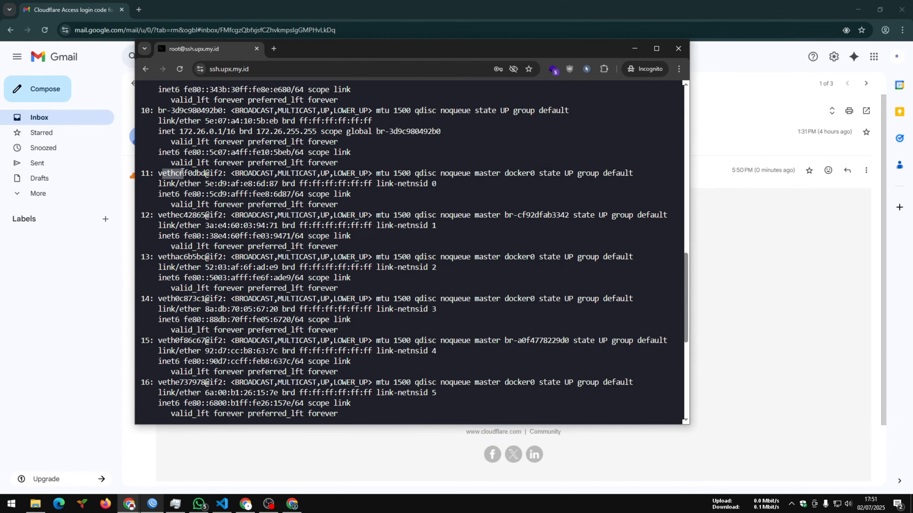
pyautogui.moveTo(685, 284); pyautogui.dragTo(676, 231)
pyautogui.scroll(10, 677, 230)
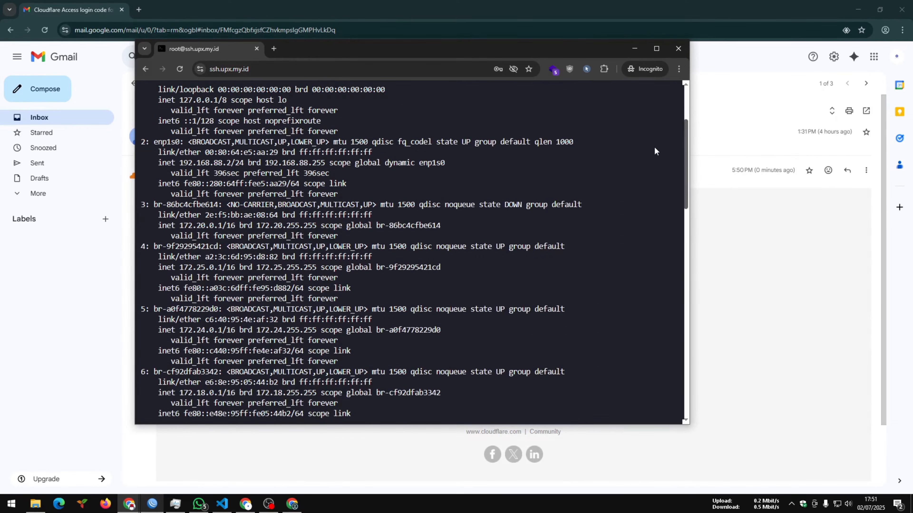
pyautogui.scroll(5, 652, 143)
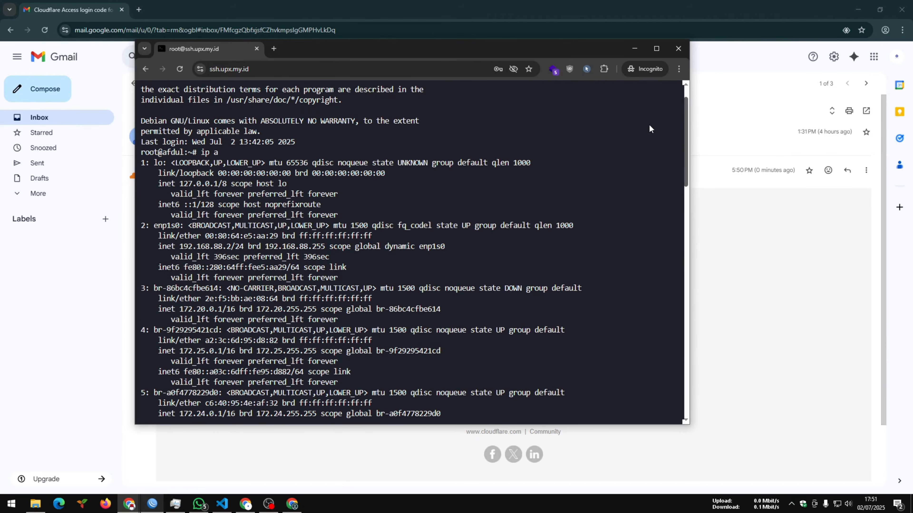
pyautogui.moveTo(141, 226); pyautogui.dragTo(210, 227)
pyautogui.click(169, 228)
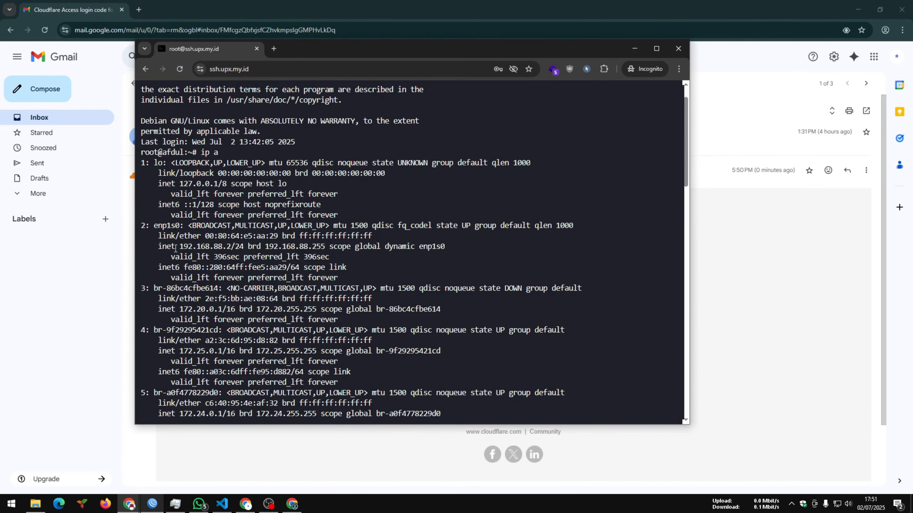
pyautogui.moveTo(175, 248); pyautogui.dragTo(238, 247)
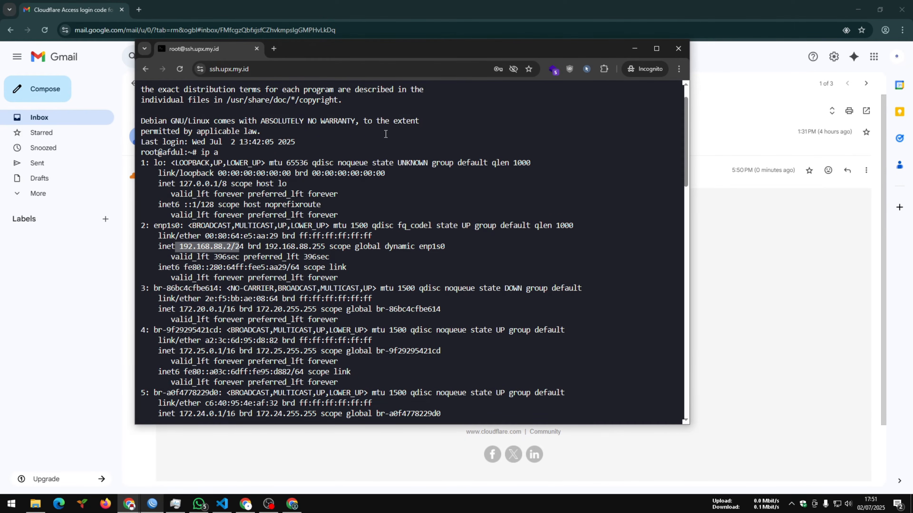
# - End the root terminal session with exit, confirm leaving the site and minimize the incognito window
pyautogui.write('exit')
pyautogui.press('Return')
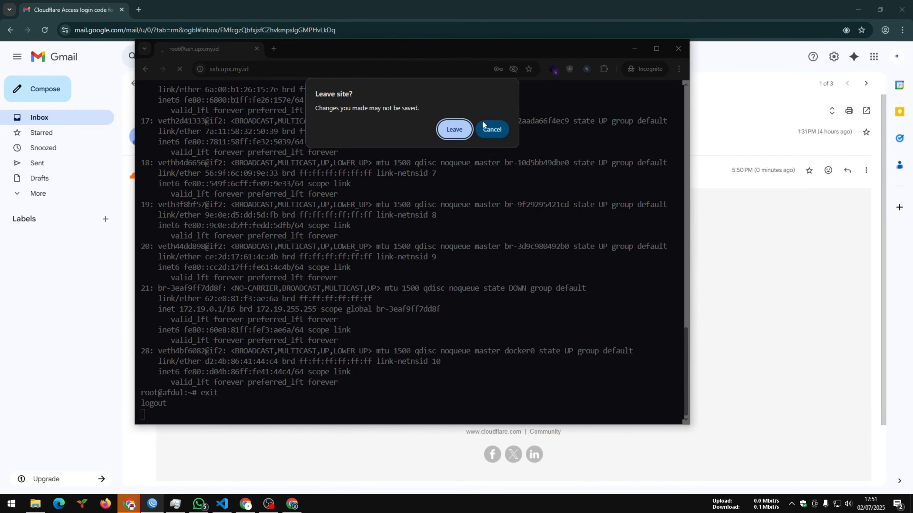
pyautogui.click(461, 128)
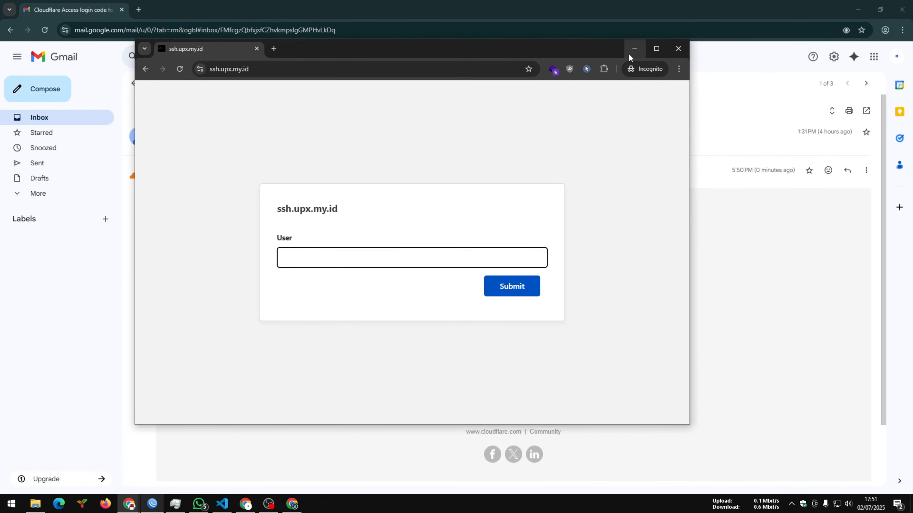
pyautogui.click(634, 49)
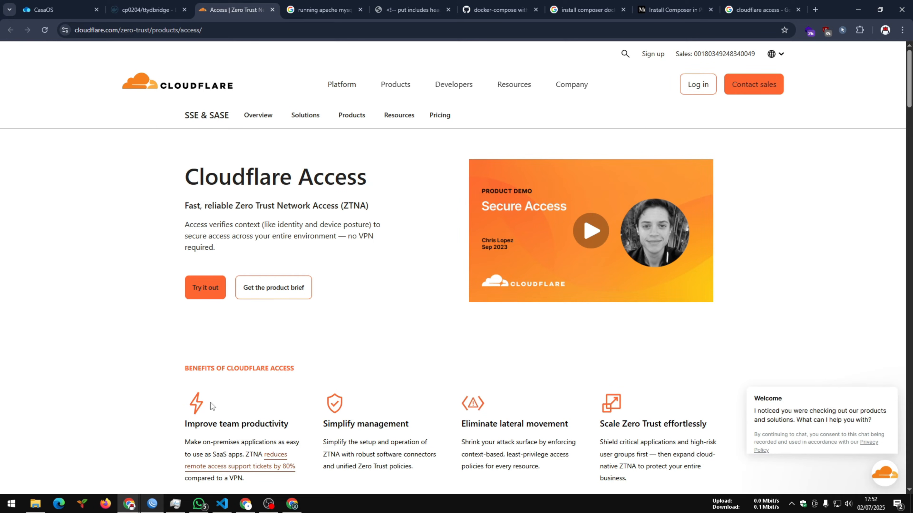
# - Switch to the browser window with the Cloudflare One dashboard and open the list of network tunnels
pyautogui.click(247, 505)
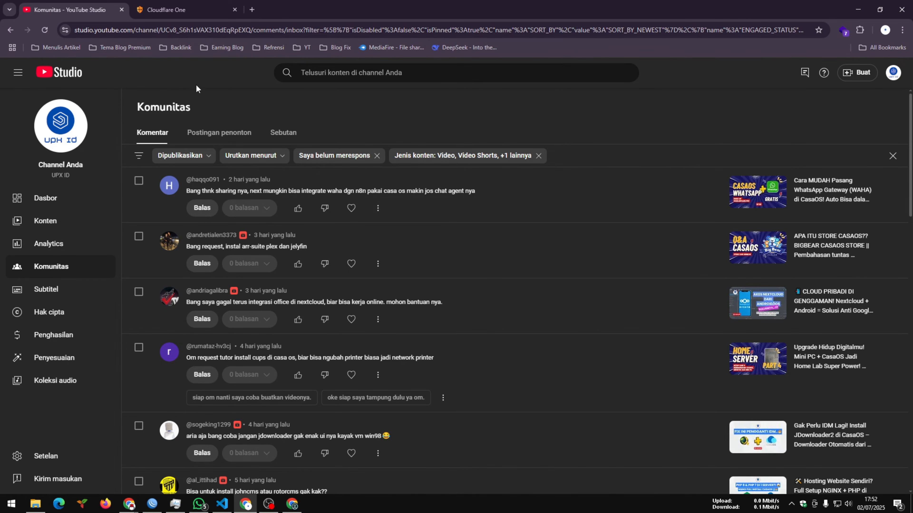
pyautogui.click(176, 8)
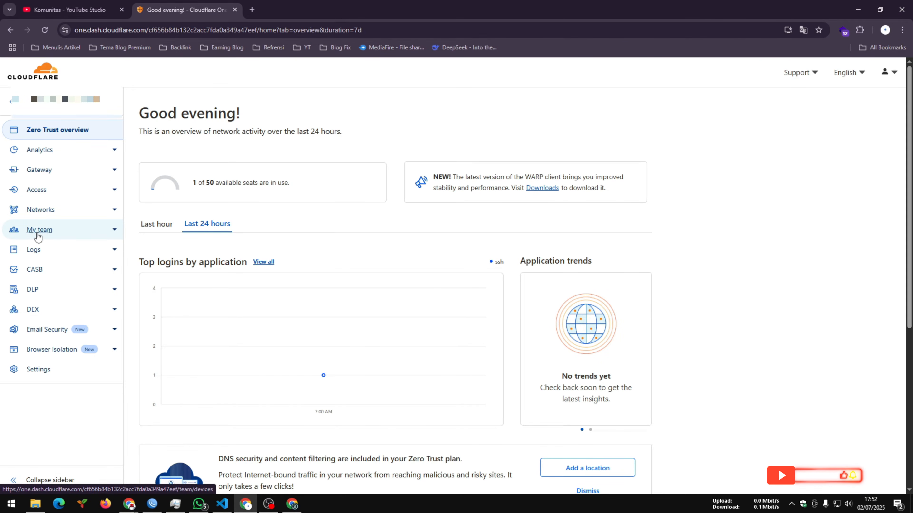
pyautogui.click(36, 212)
pyautogui.click(38, 241)
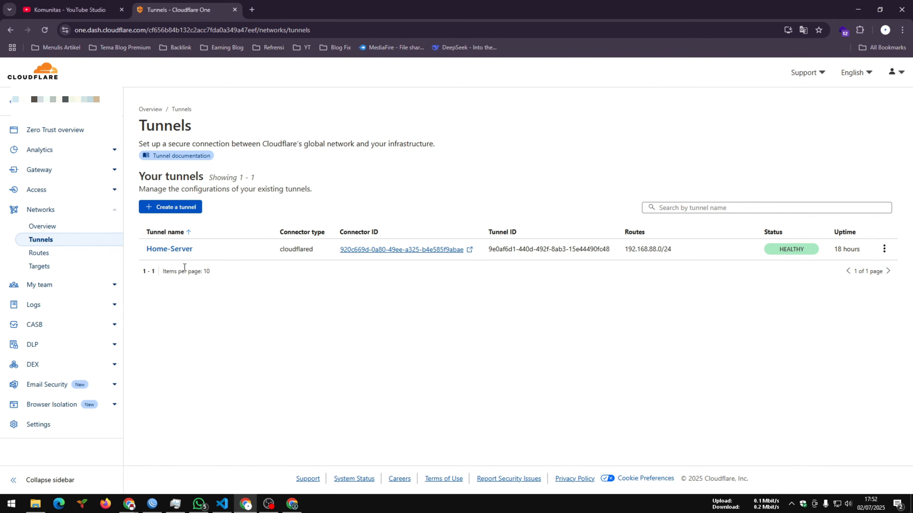
# - Open the Home-Server tunnel for editing and display the connector installation commands for Debian
pyautogui.click(169, 251)
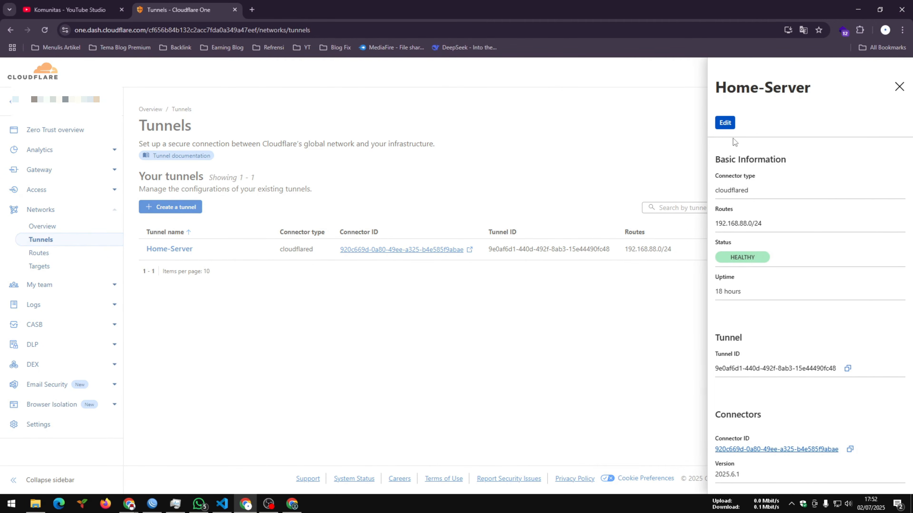
pyautogui.click(724, 123)
pyautogui.scroll(-2, 312, 193)
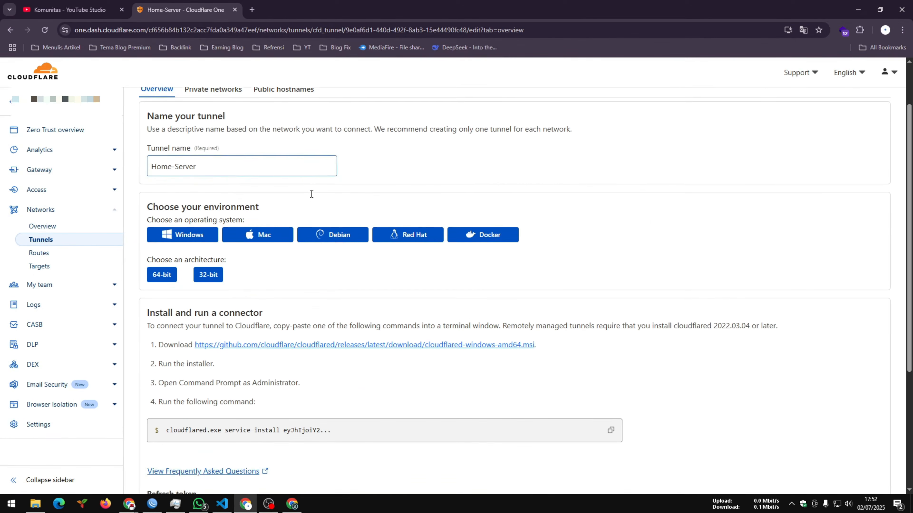
pyautogui.scroll(-1, 312, 194)
pyautogui.scroll(-1, 372, 326)
pyautogui.scroll(2, 372, 323)
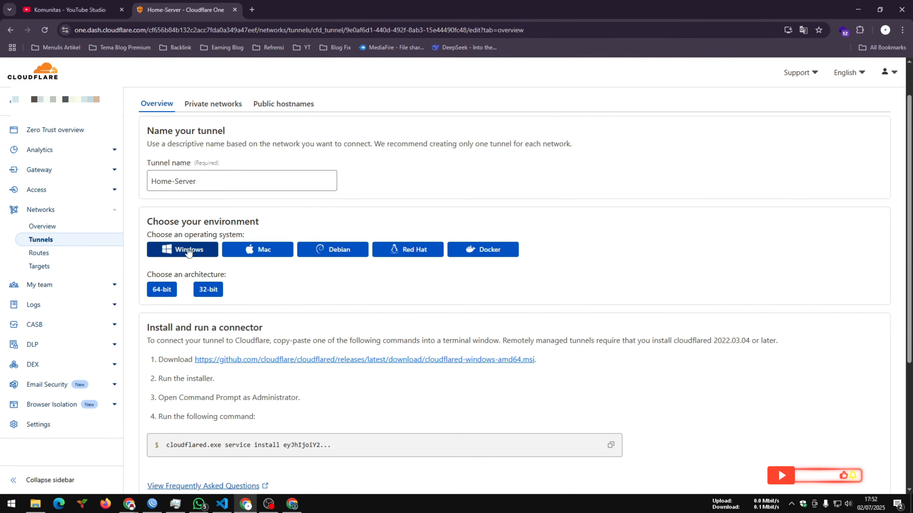
pyautogui.click(348, 255)
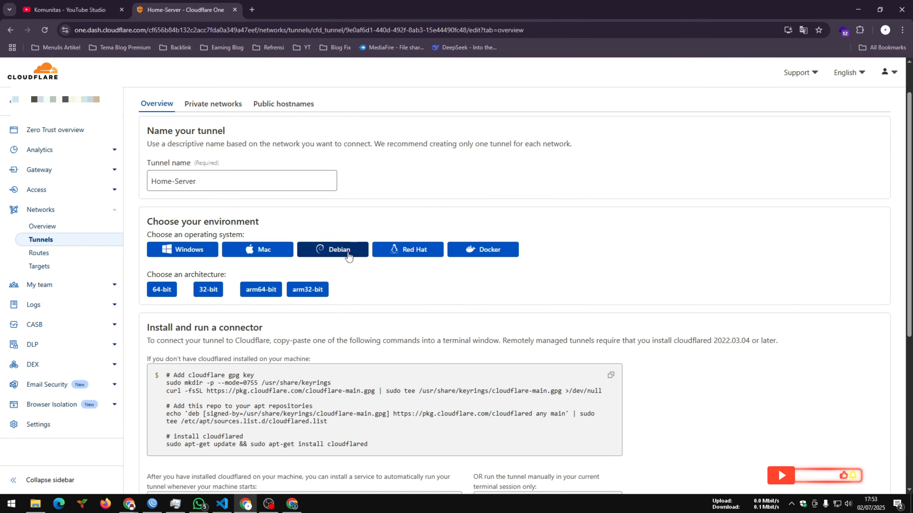
pyautogui.scroll(1, 348, 253)
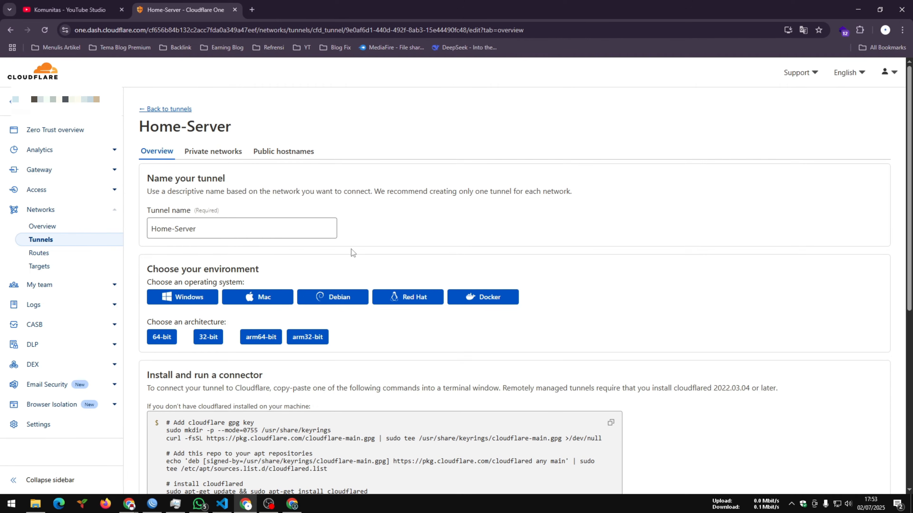
# - Start adding a public hostname to the Home-Server tunnel with subdomain ssh and domain upx.my.id
pyautogui.click(270, 153)
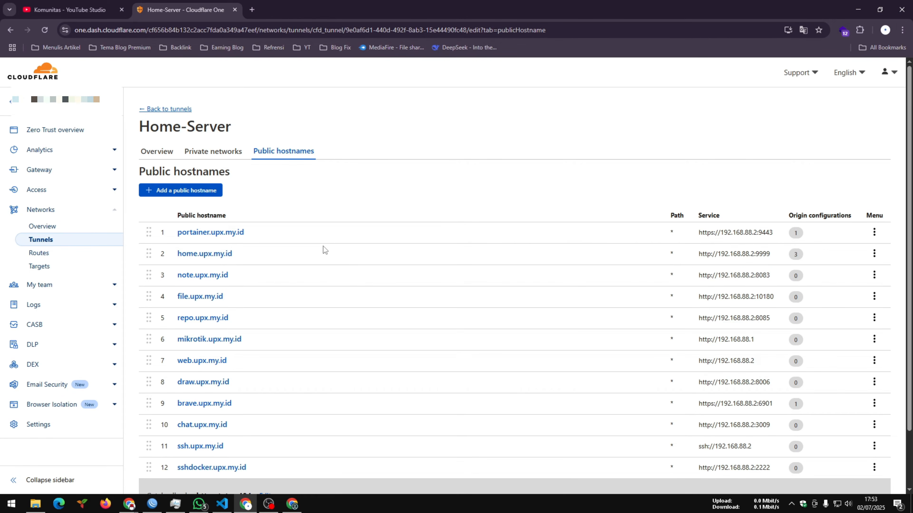
pyautogui.scroll(-1, 321, 243)
pyautogui.click(180, 143)
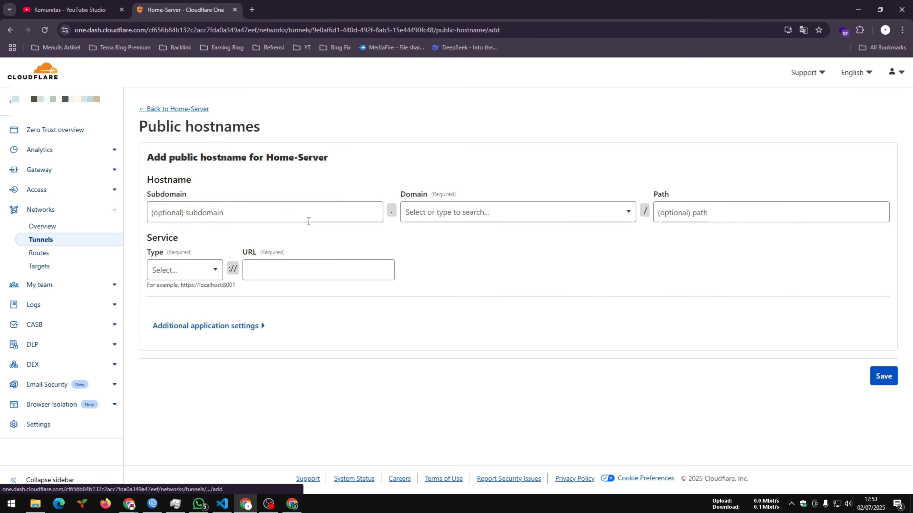
pyautogui.click(177, 218)
pyautogui.write('ss')
pyautogui.click(202, 237)
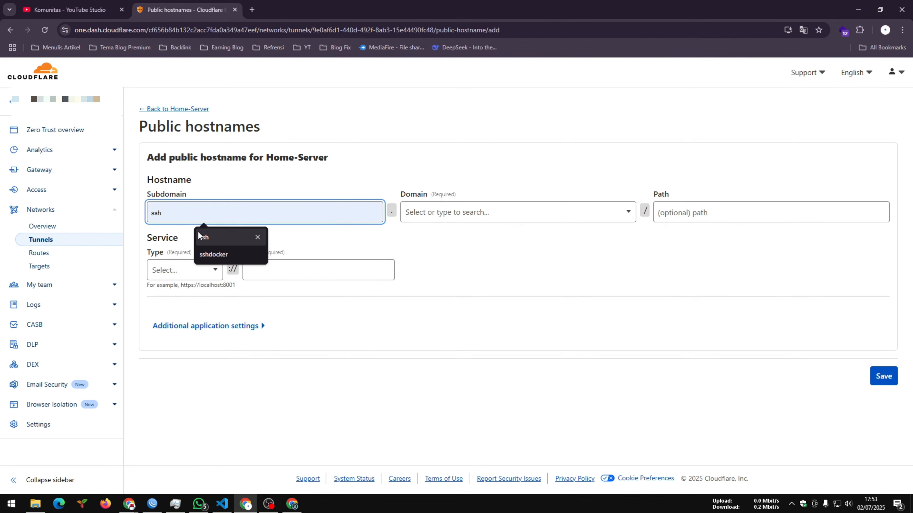
pyautogui.click(453, 223)
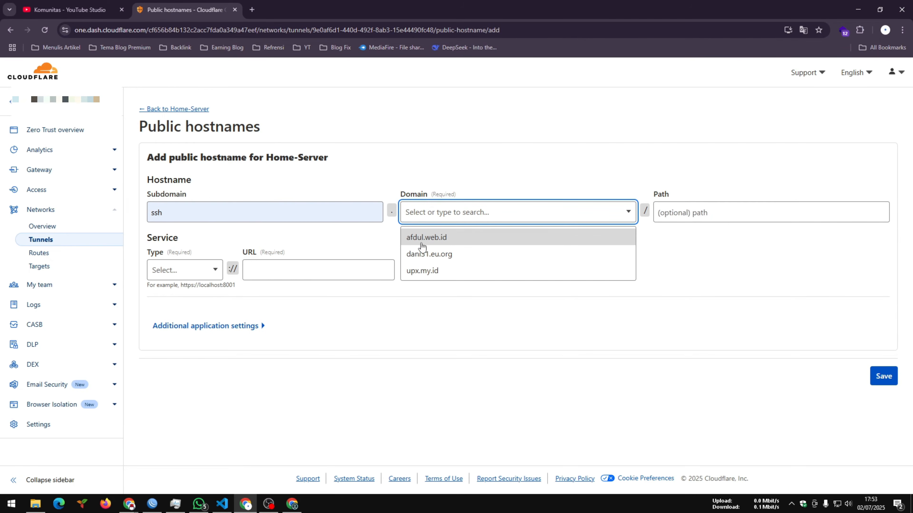
pyautogui.click(420, 270)
# - Set the new hostname's service type to SSH and its URL to 192.168.88.2
pyautogui.click(214, 304)
pyautogui.scroll(-2, 194, 382)
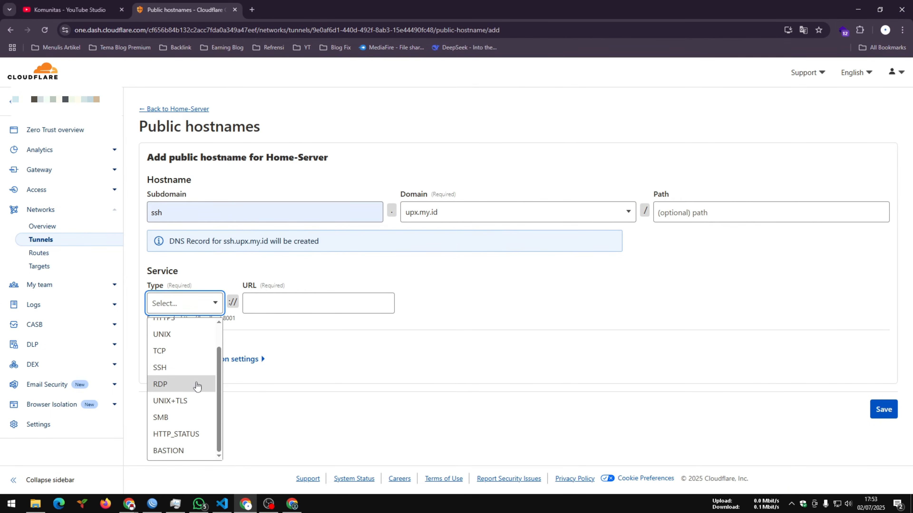
pyautogui.click(167, 367)
pyautogui.click(281, 304)
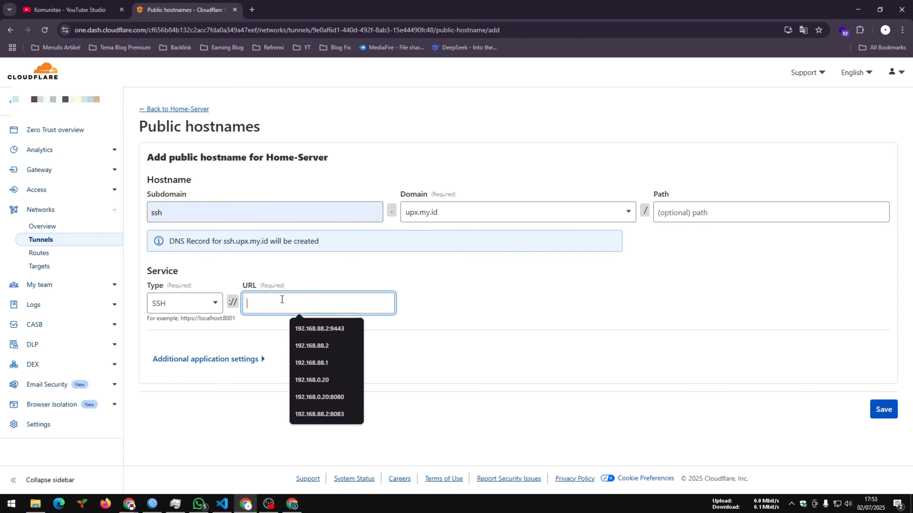
pyautogui.click(301, 344)
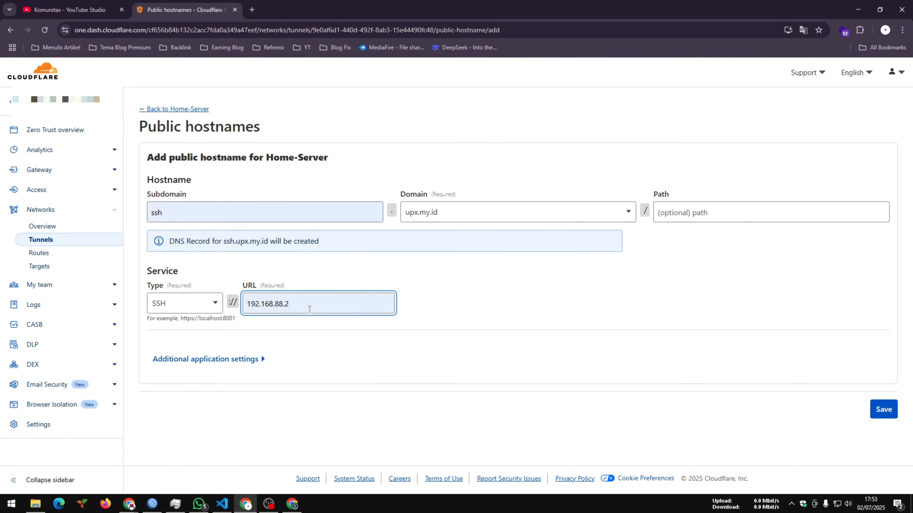
pyautogui.moveTo(310, 306); pyautogui.dragTo(225, 303)
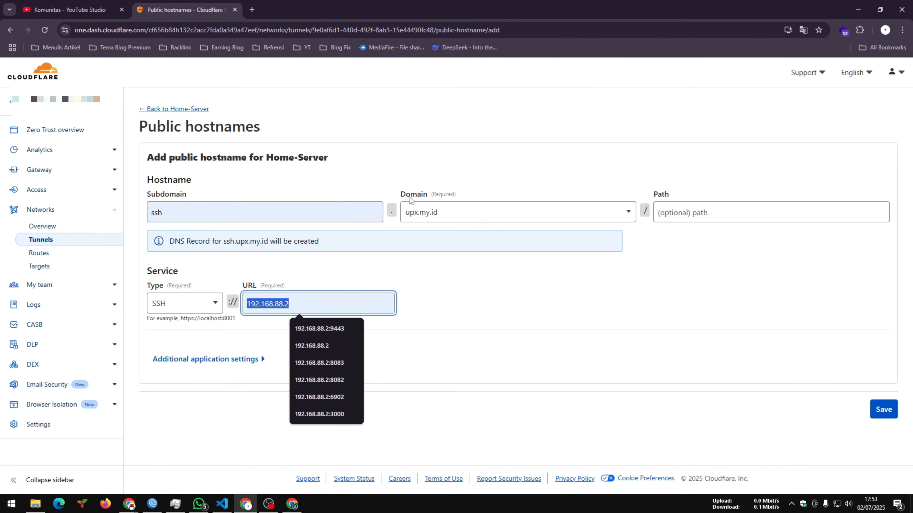
# - Leave the hostname form without saving and examine the tunnel's existing public hostnames
pyautogui.click(184, 109)
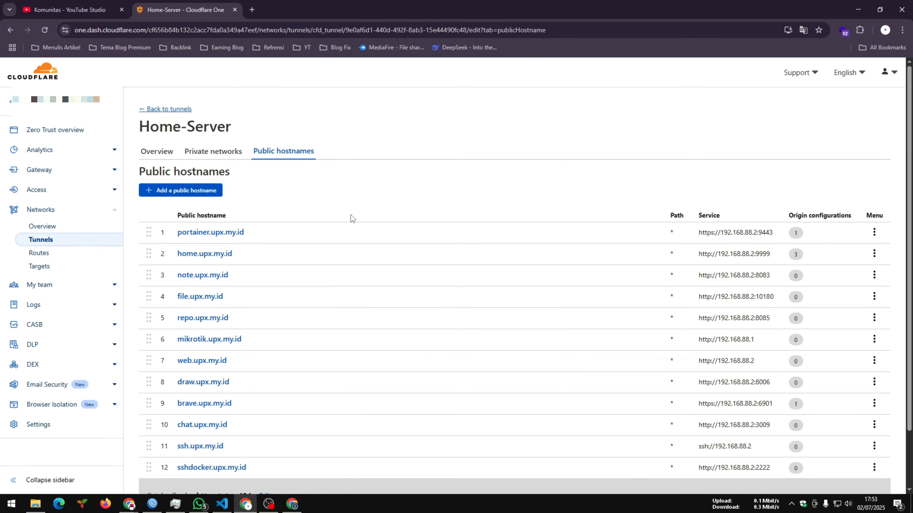
pyautogui.scroll(-2, 395, 230)
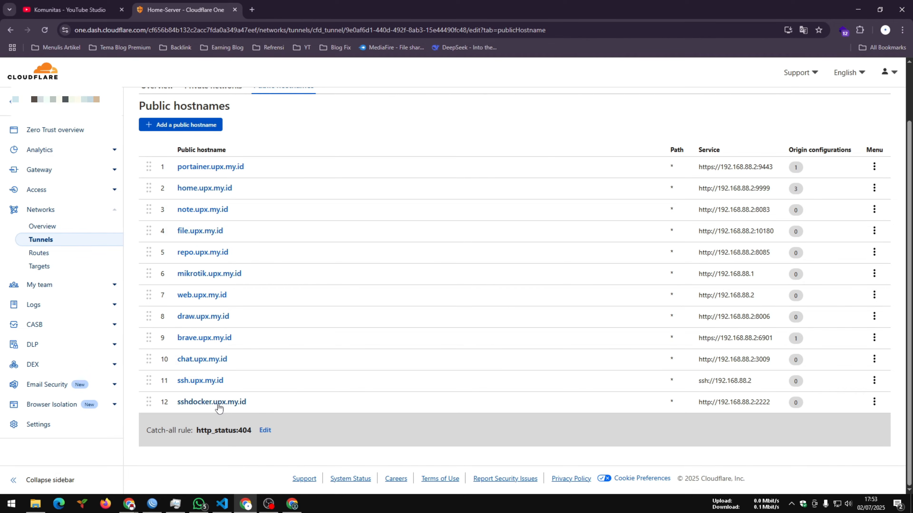
pyautogui.scroll(2, 216, 314)
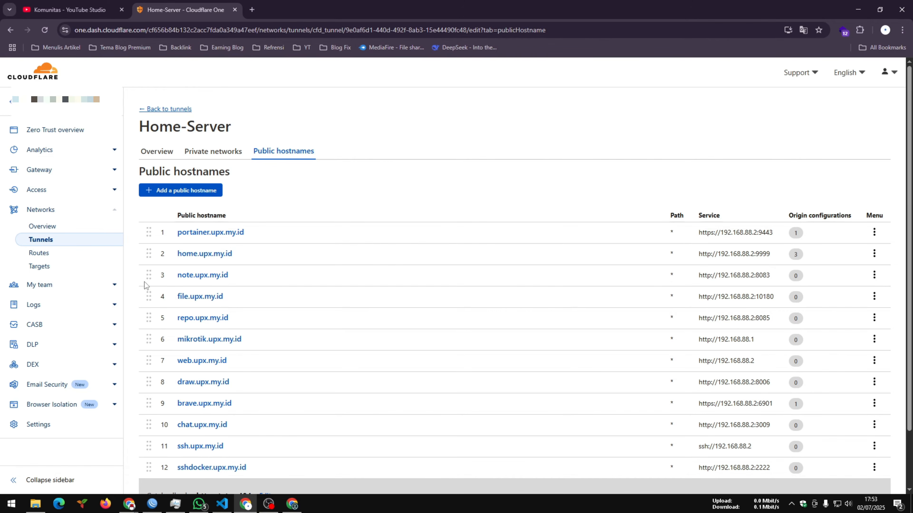
# - View the Access overview, the service authentication tokens and the rule groups
pyautogui.click(53, 197)
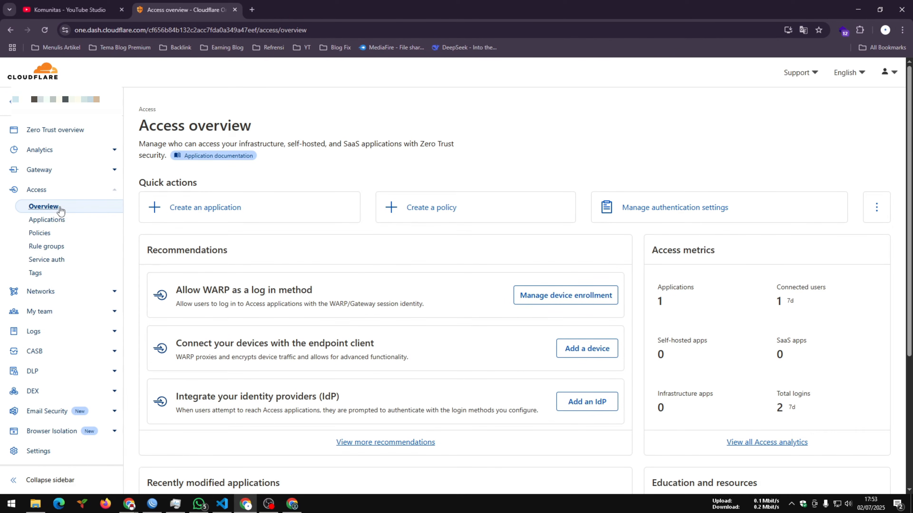
pyautogui.click(47, 265)
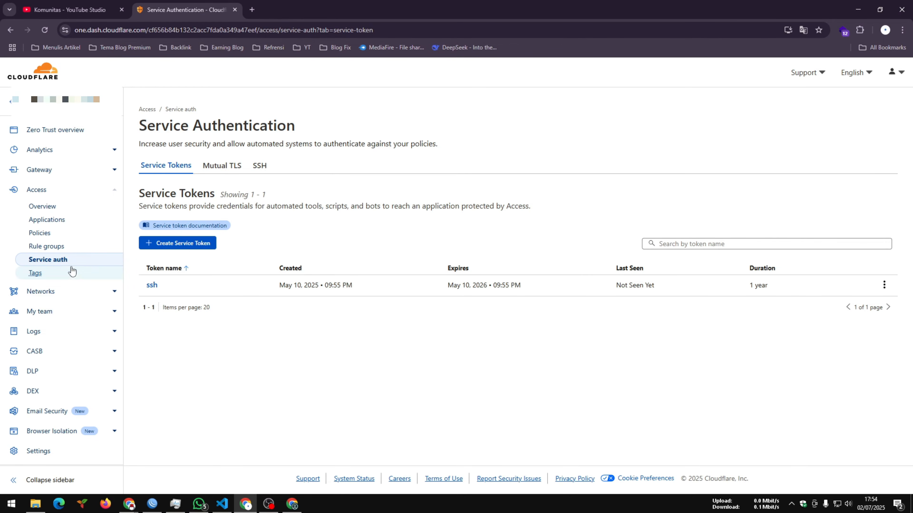
pyautogui.click(60, 252)
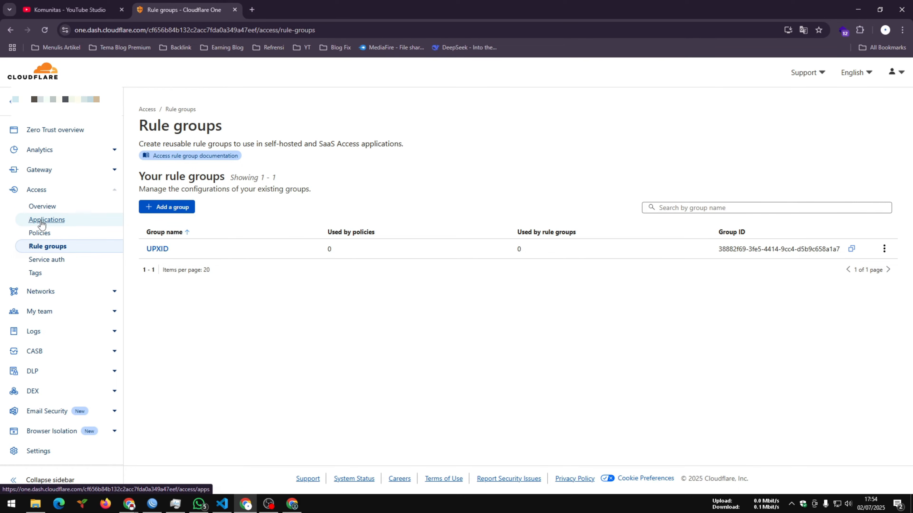
# - Start a new Access policy and name it sshakses
pyautogui.click(40, 234)
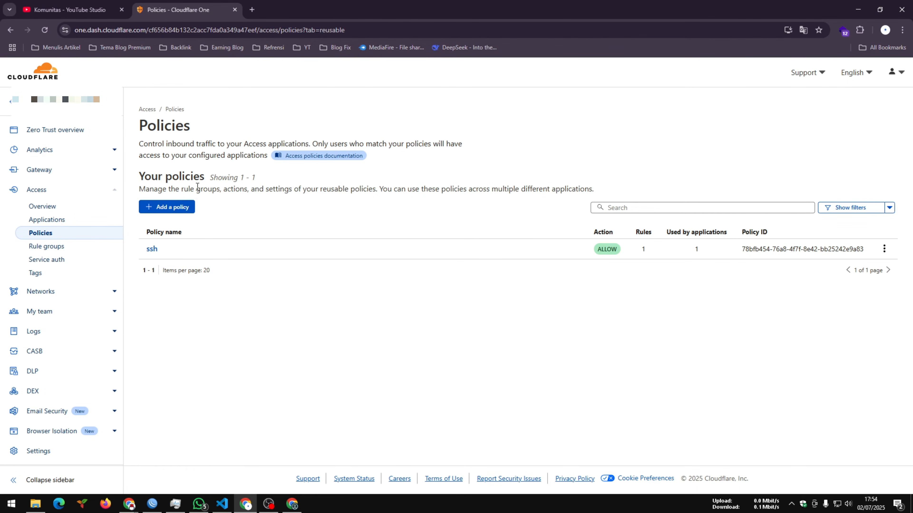
pyautogui.click(186, 211)
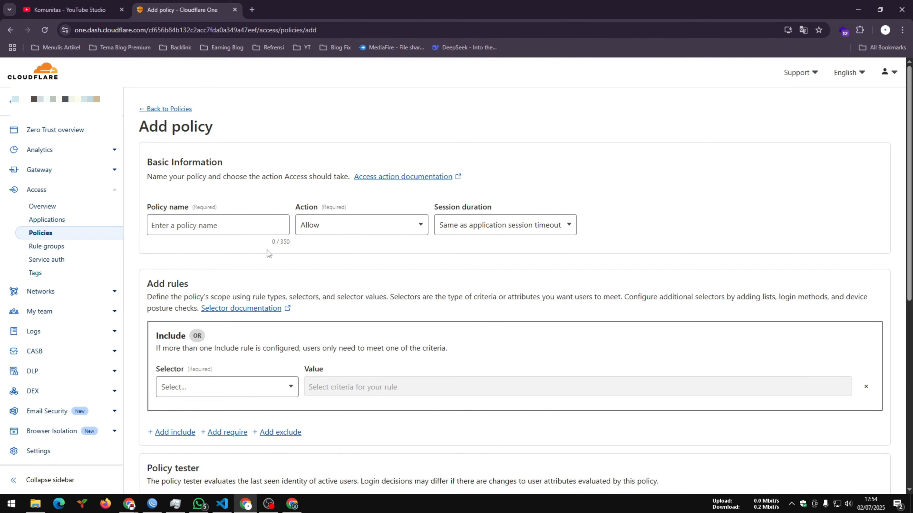
pyautogui.click(221, 223)
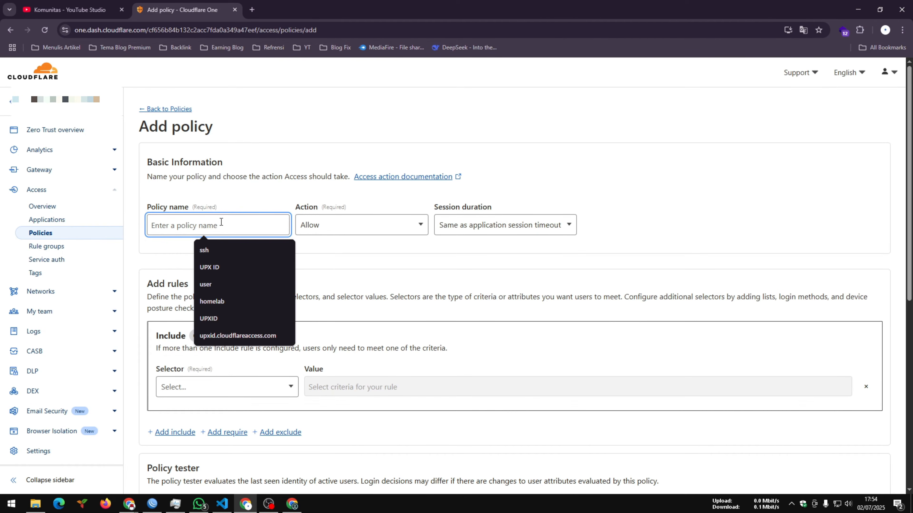
pyautogui.write('sshakses')
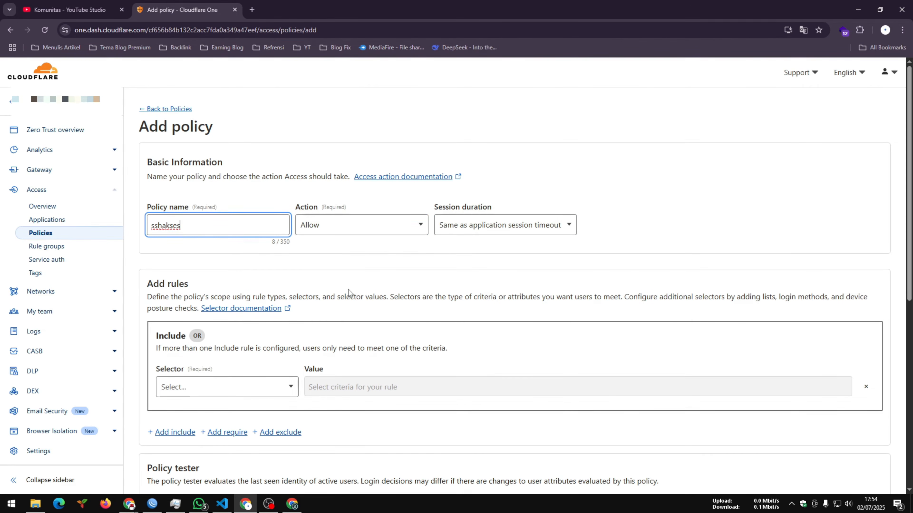
# - Set the policy's include rule to the Emails selector and enter the permitted user's email address as its value
pyautogui.scroll(-2, 348, 293)
pyautogui.click(270, 297)
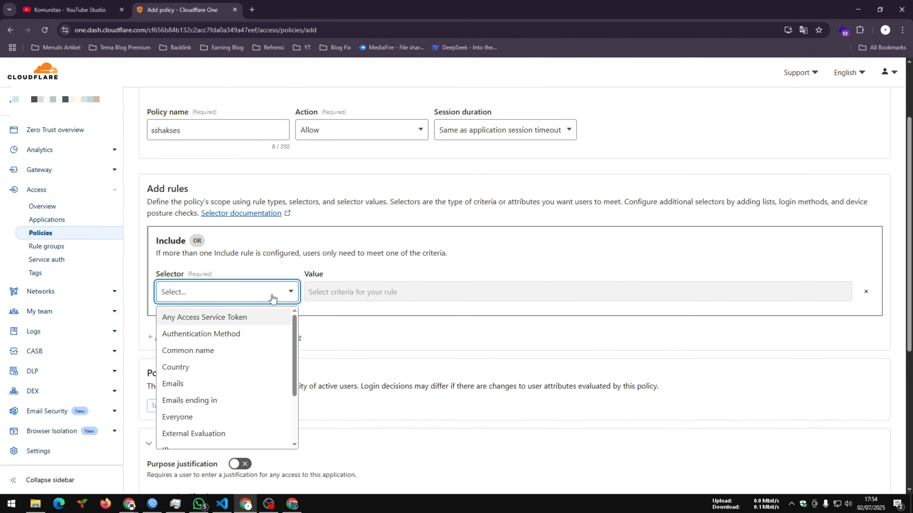
pyautogui.moveTo(297, 326); pyautogui.dragTo(294, 318)
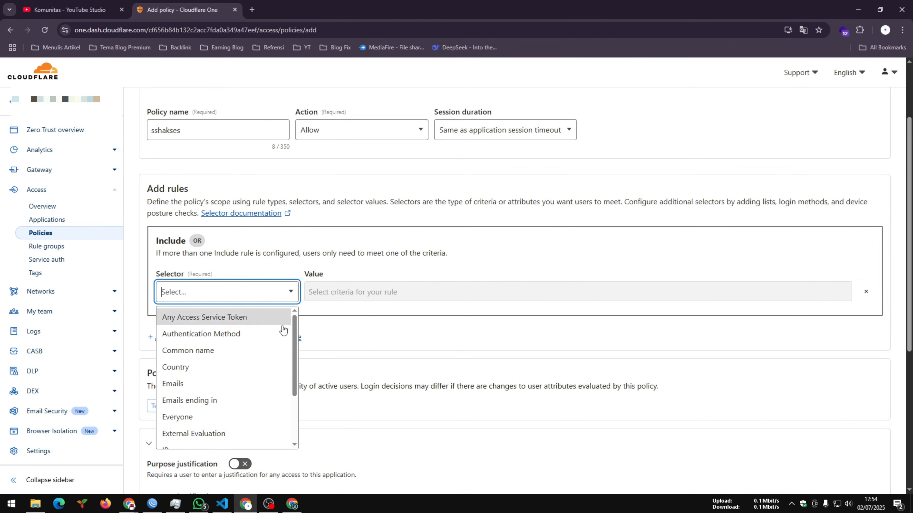
pyautogui.click(182, 381)
pyautogui.click(291, 292)
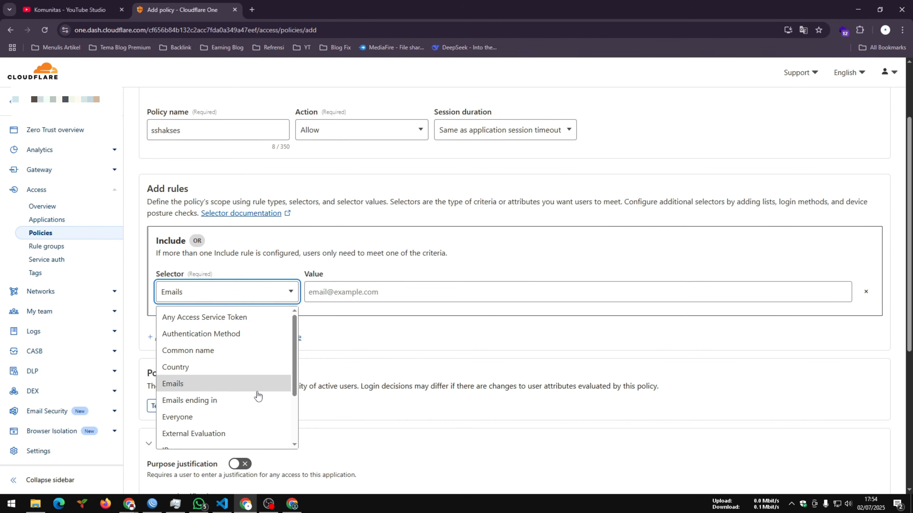
pyautogui.scroll(-1, 293, 370)
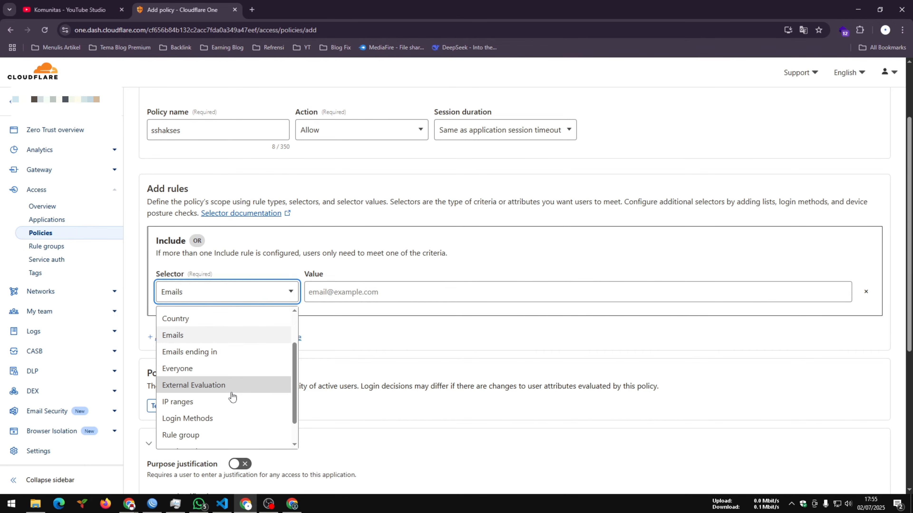
pyautogui.scroll(-1, 230, 397)
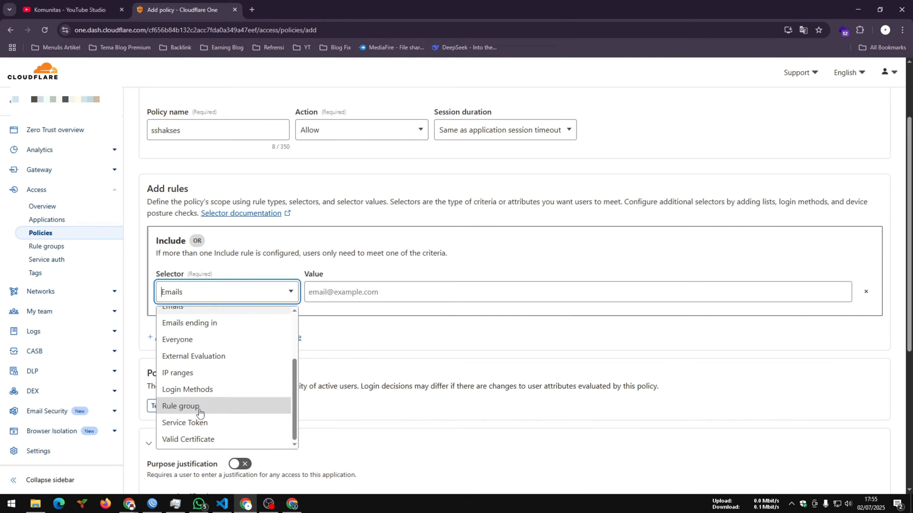
pyautogui.scroll(3, 200, 410)
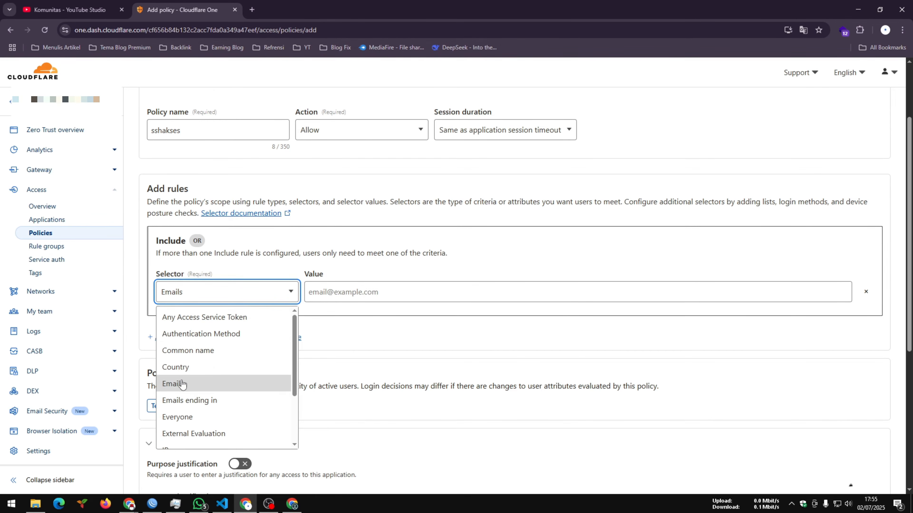
pyautogui.click(186, 381)
pyautogui.click(349, 294)
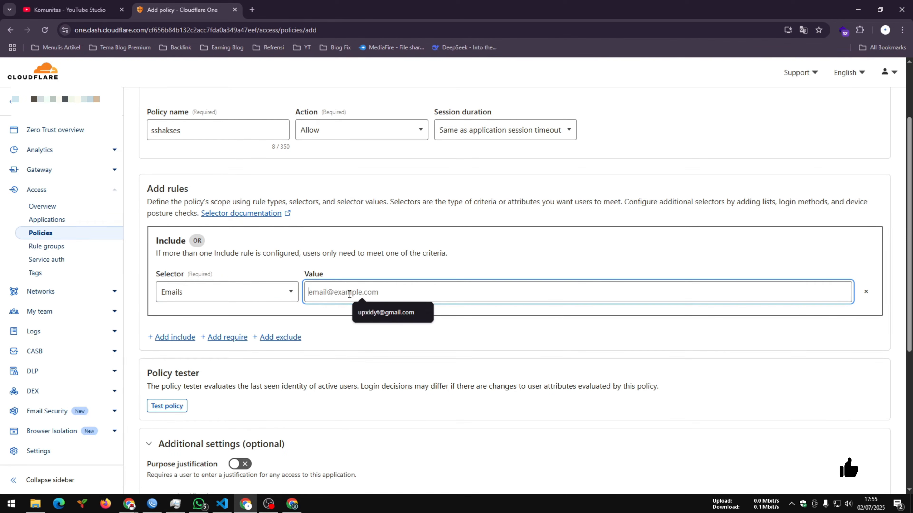
pyautogui.click(382, 313)
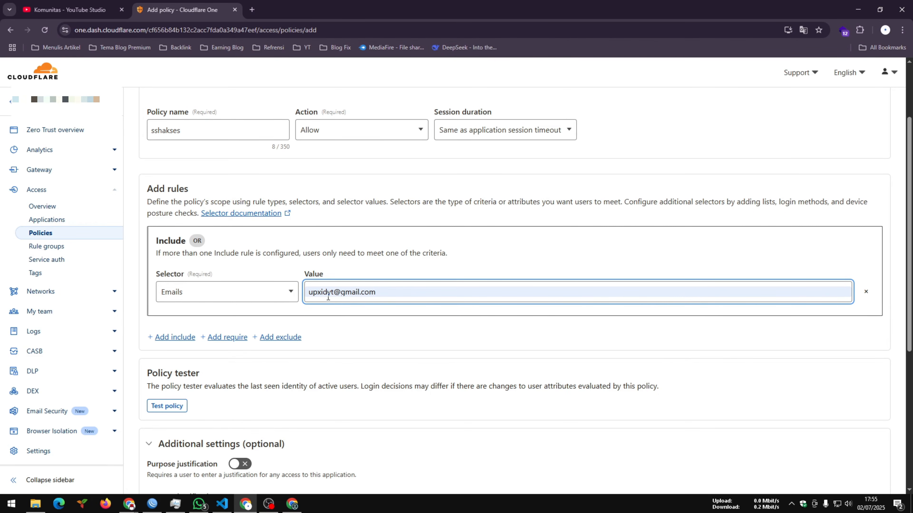
# - Review the policy tester and the optional additional settings through to the end of the policy form
pyautogui.scroll(-1, 298, 348)
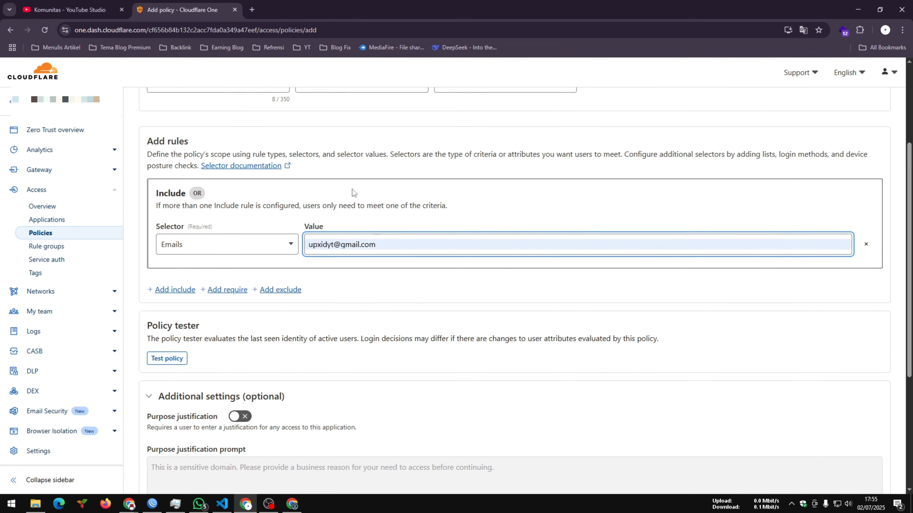
pyautogui.scroll(-2, 334, 316)
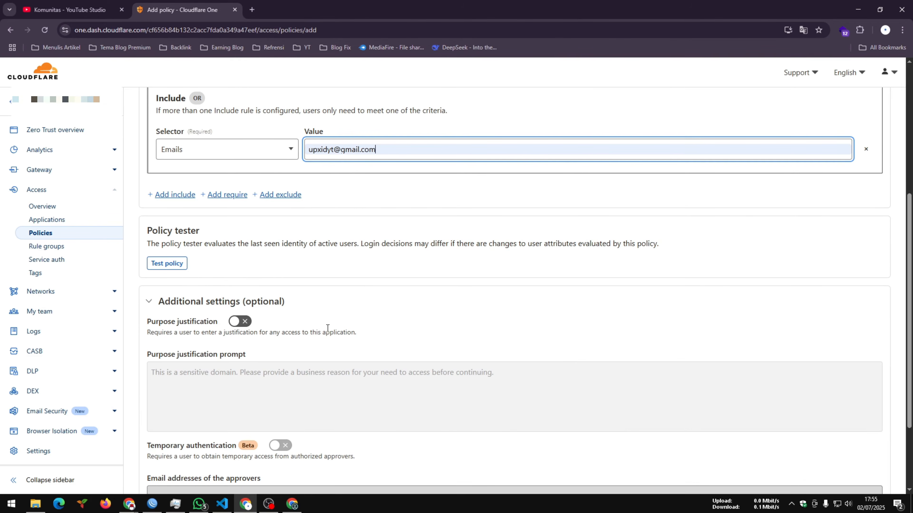
pyautogui.scroll(-1, 297, 367)
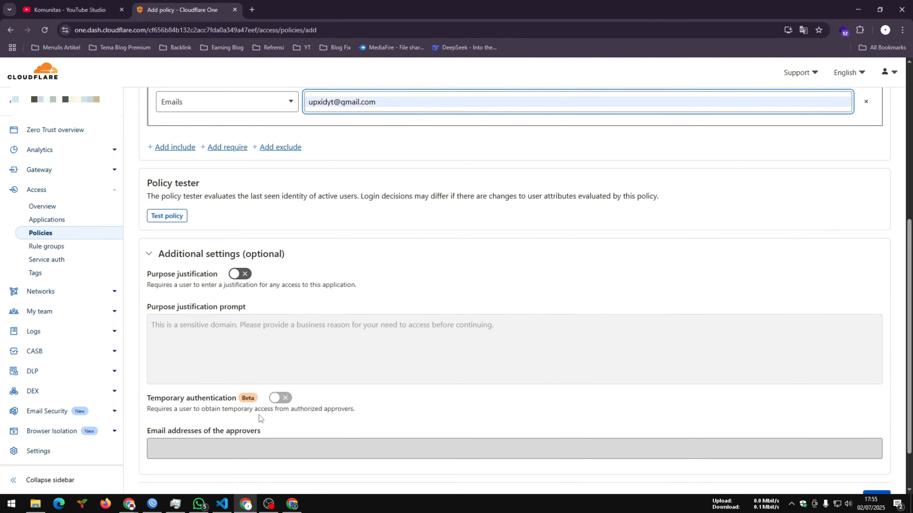
pyautogui.scroll(-2, 776, 413)
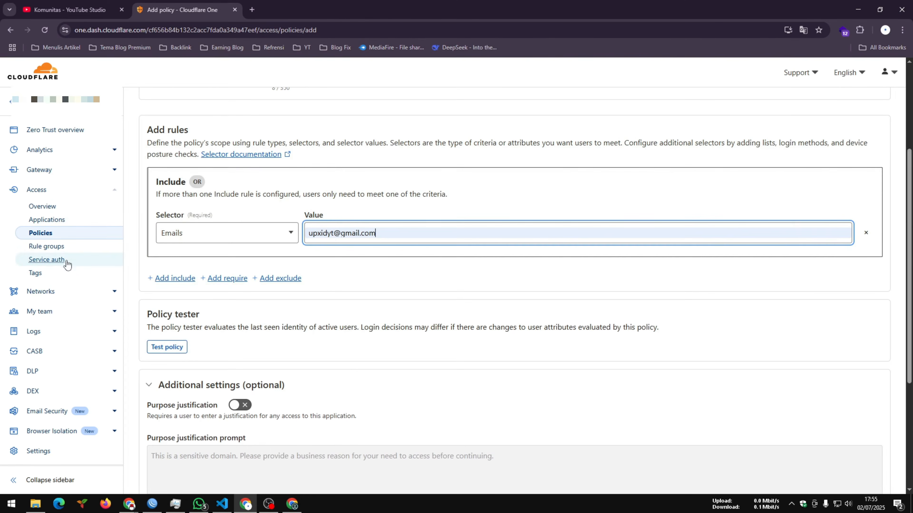
# - Leave the policy form, start a new self-hosted Access application and name it sshupxid
pyautogui.click(41, 233)
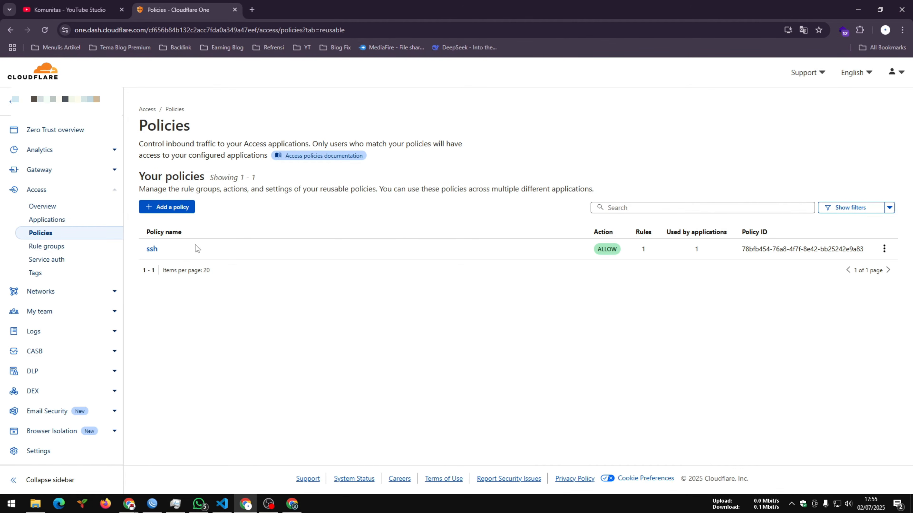
pyautogui.click(47, 219)
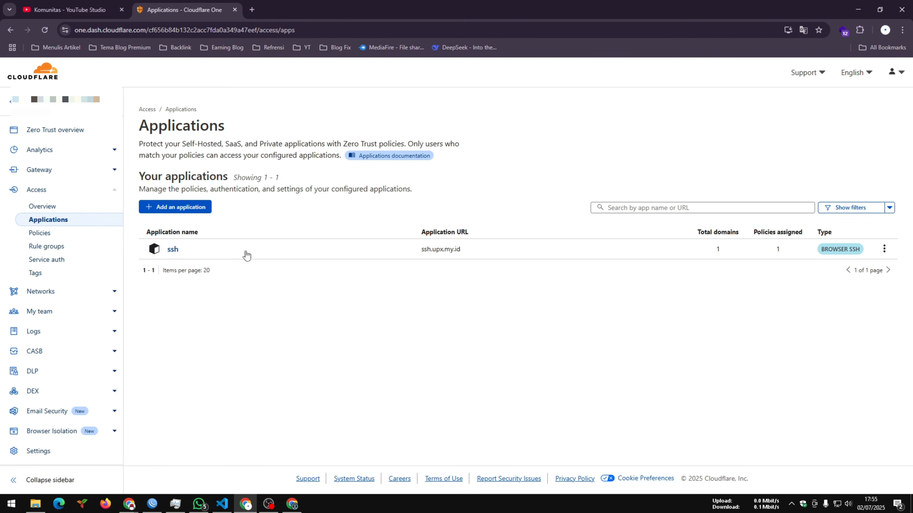
pyautogui.click(174, 208)
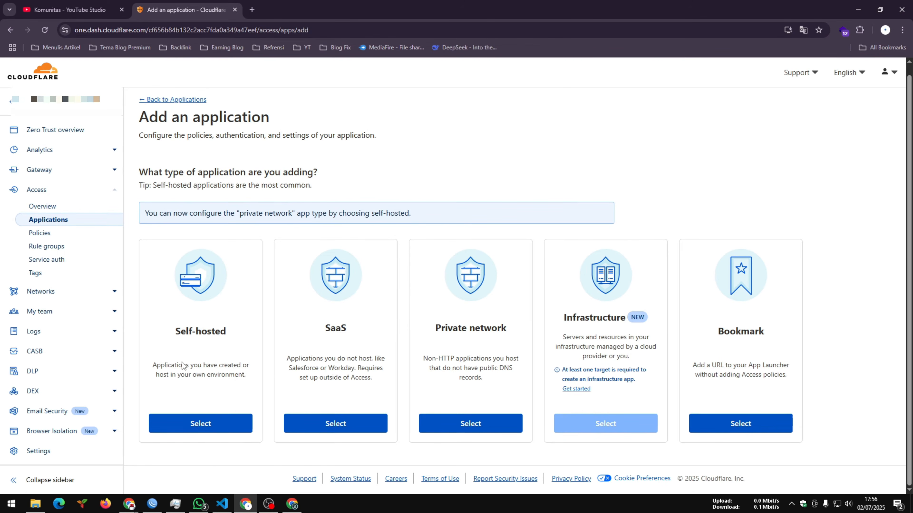
pyautogui.click(213, 417)
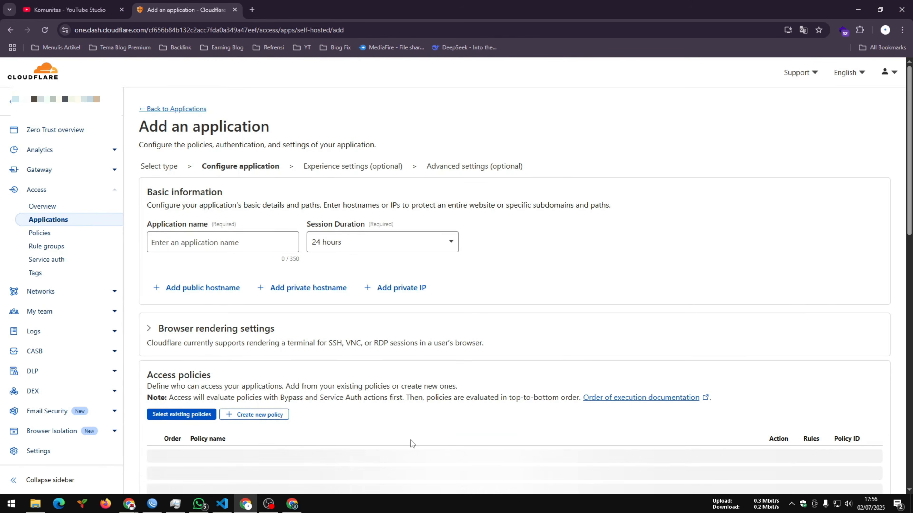
pyautogui.click(191, 243)
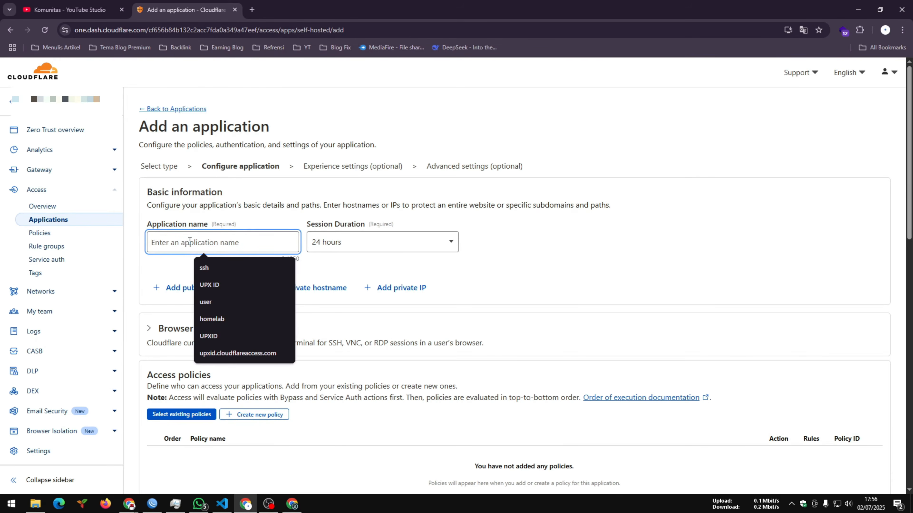
pyautogui.click(205, 268)
pyautogui.write('upxid')
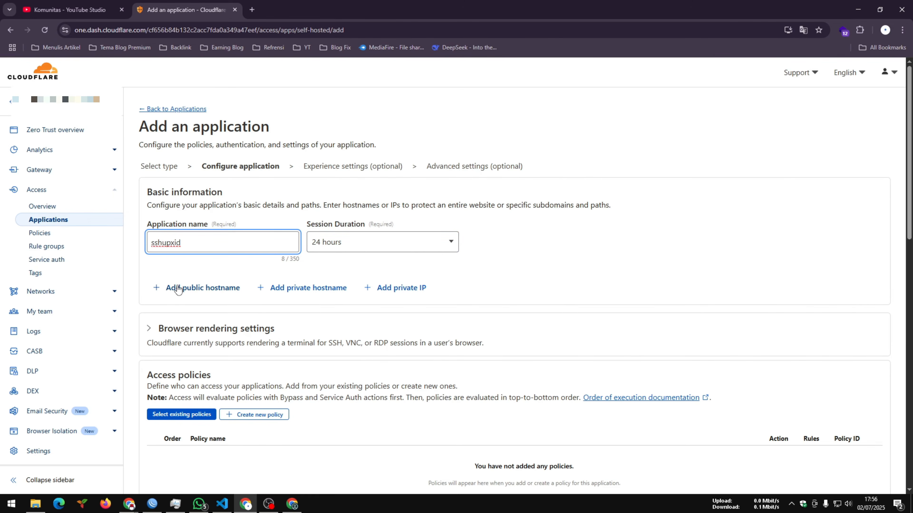
# - Add a public hostname to the application with subdomain ssh and domain upx.my.id
pyautogui.click(189, 289)
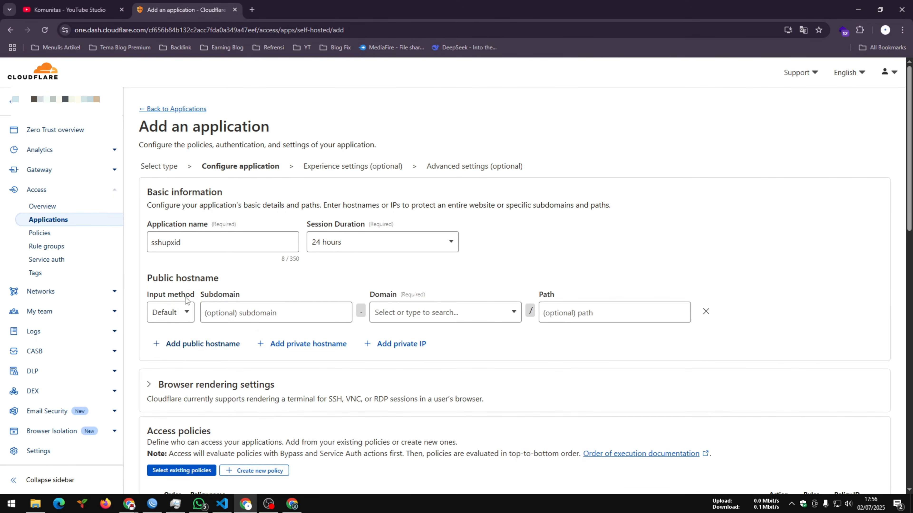
pyautogui.click(264, 312)
pyautogui.click(264, 340)
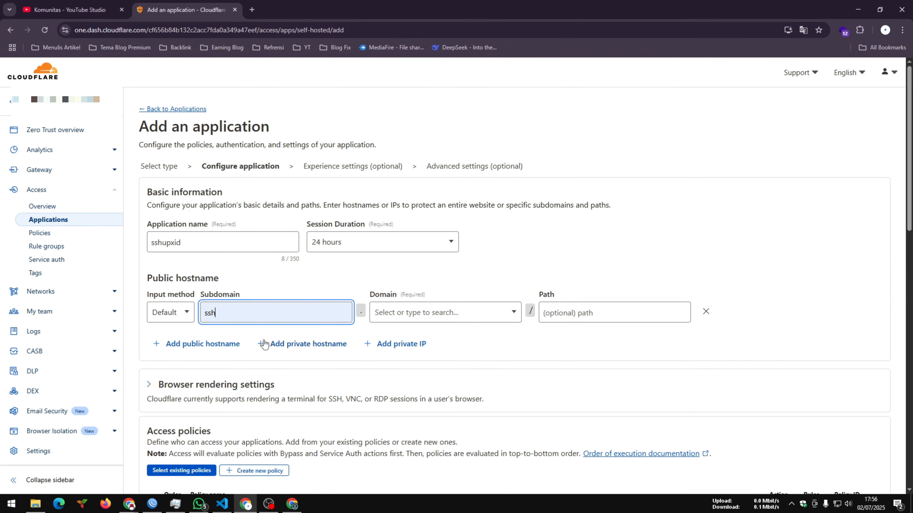
pyautogui.click(395, 319)
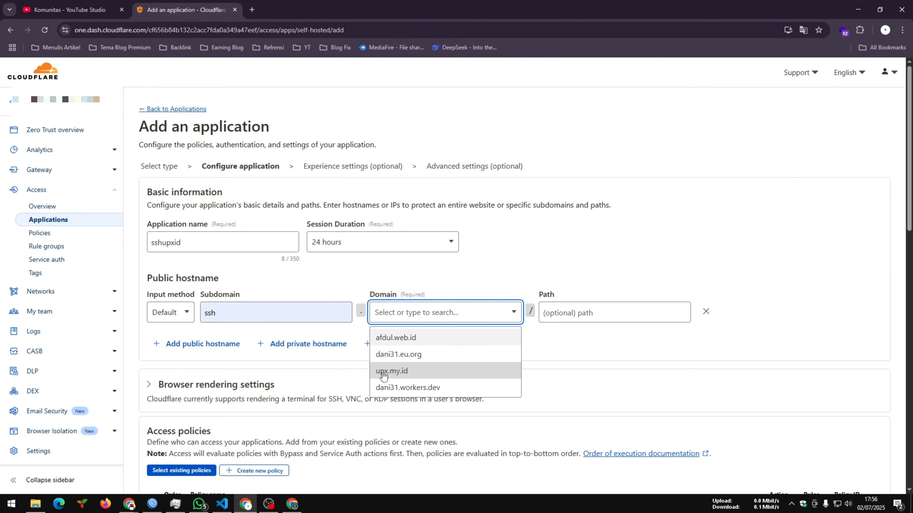
pyautogui.click(432, 363)
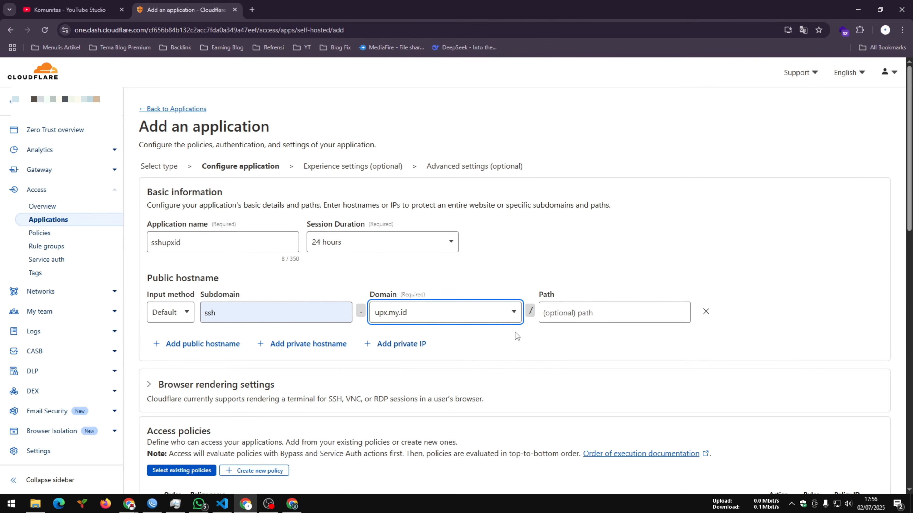
# - Set the application's browser rendering to SSH
pyautogui.scroll(-3, 209, 290)
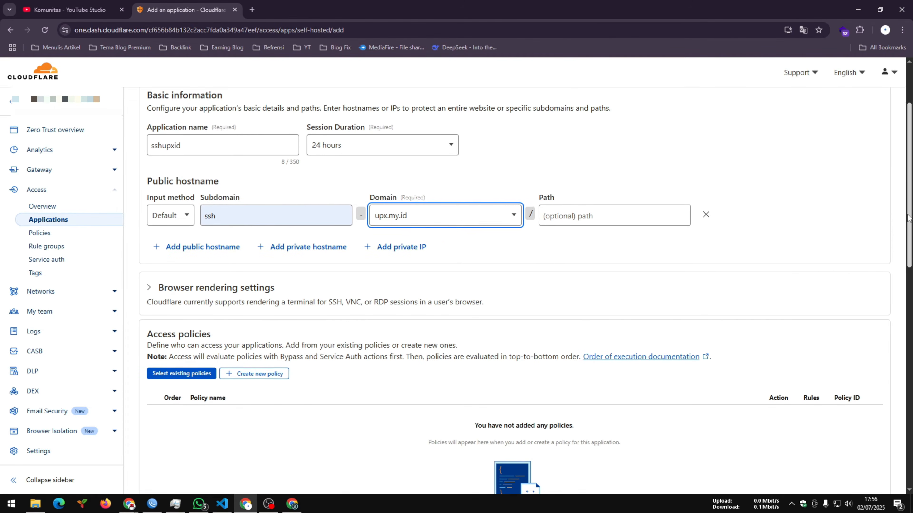
pyautogui.click(158, 265)
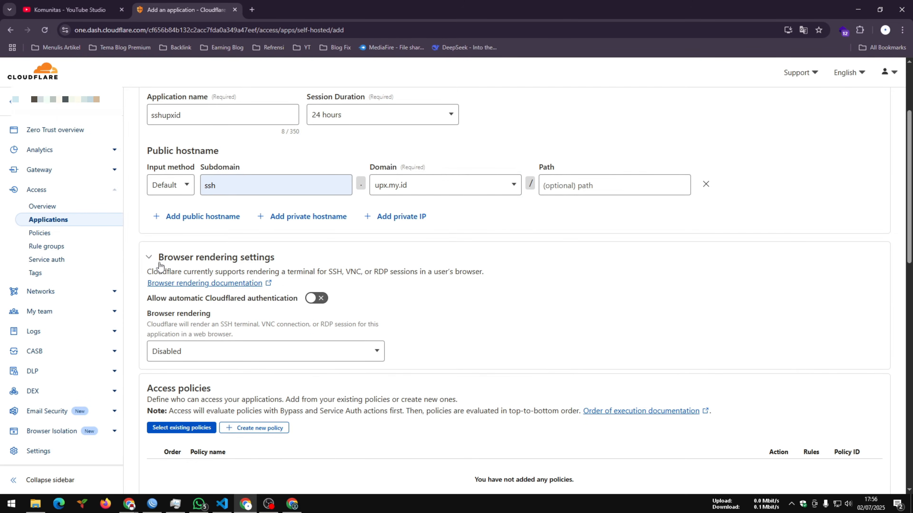
pyautogui.click(182, 353)
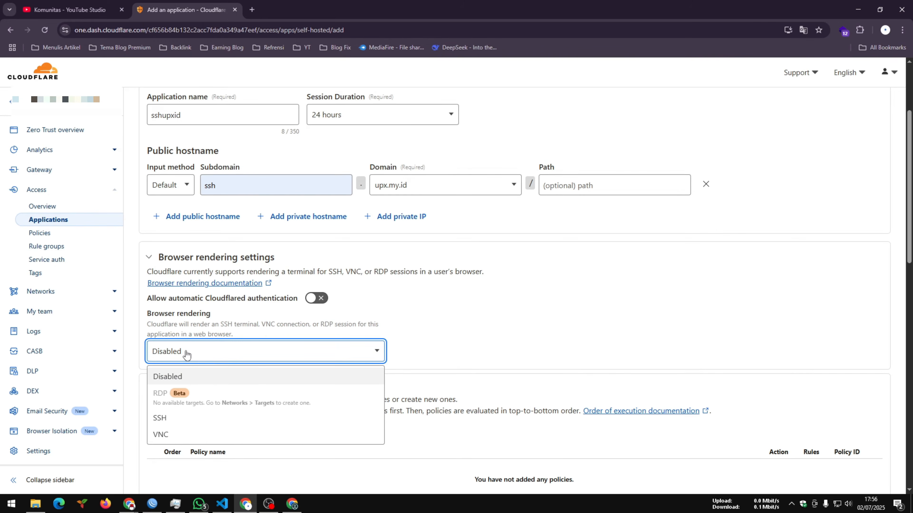
pyautogui.click(179, 418)
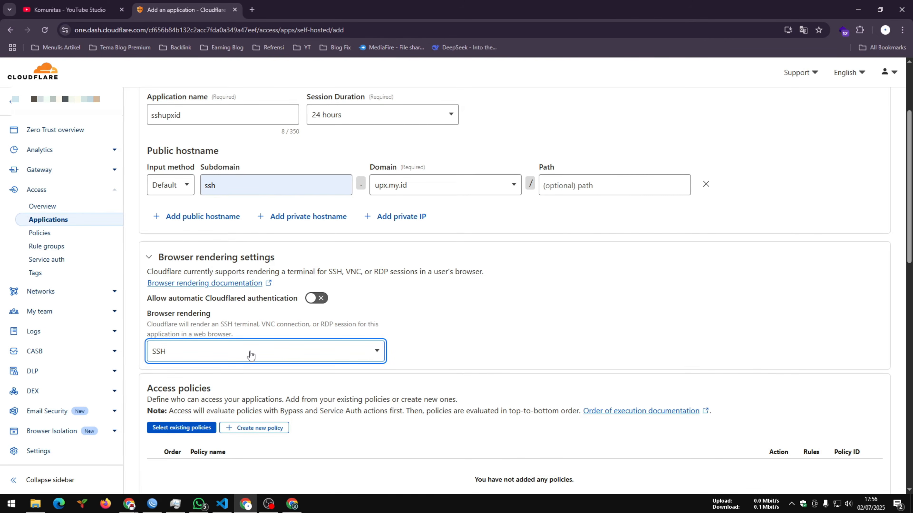
# - Attach the existing ssh allow policy to the application
pyautogui.scroll(-3, 290, 332)
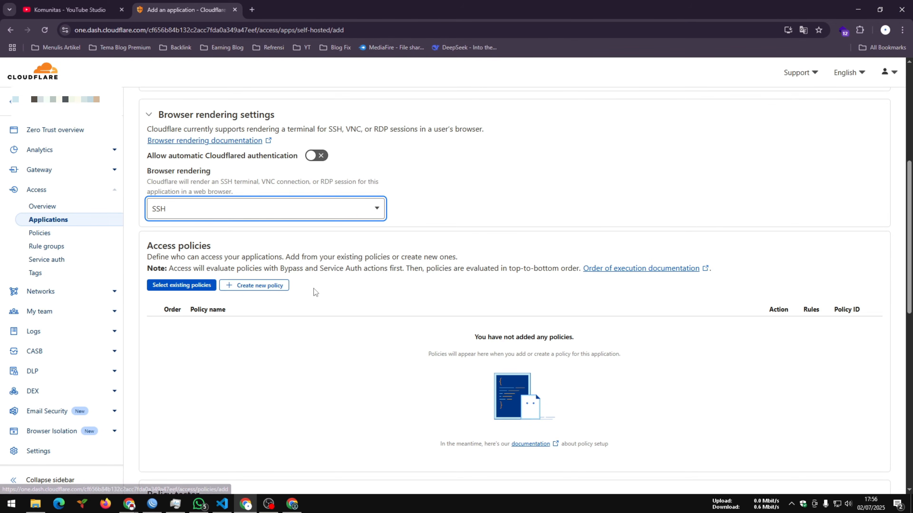
pyautogui.click(174, 287)
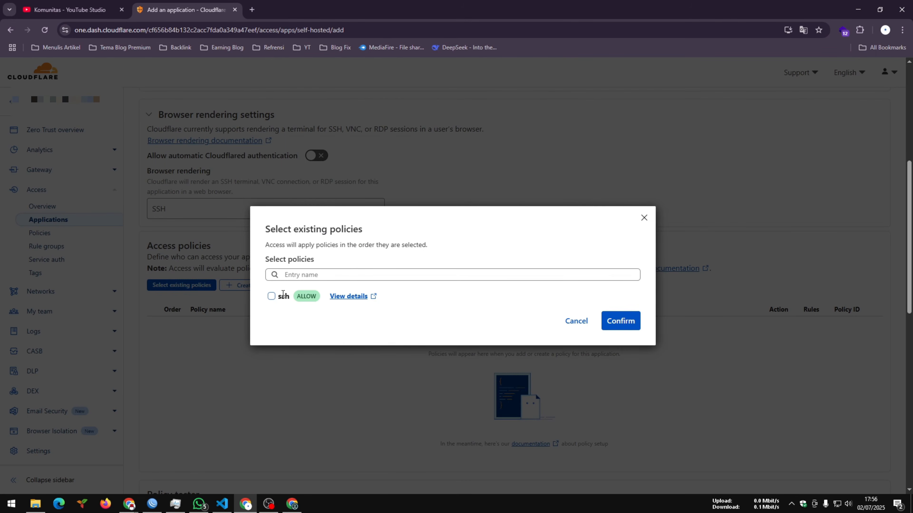
pyautogui.click(271, 296)
pyautogui.click(612, 319)
# - Proceed through the remaining application setup, keeping the default login methods and experience settings
pyautogui.scroll(-2, 909, 280)
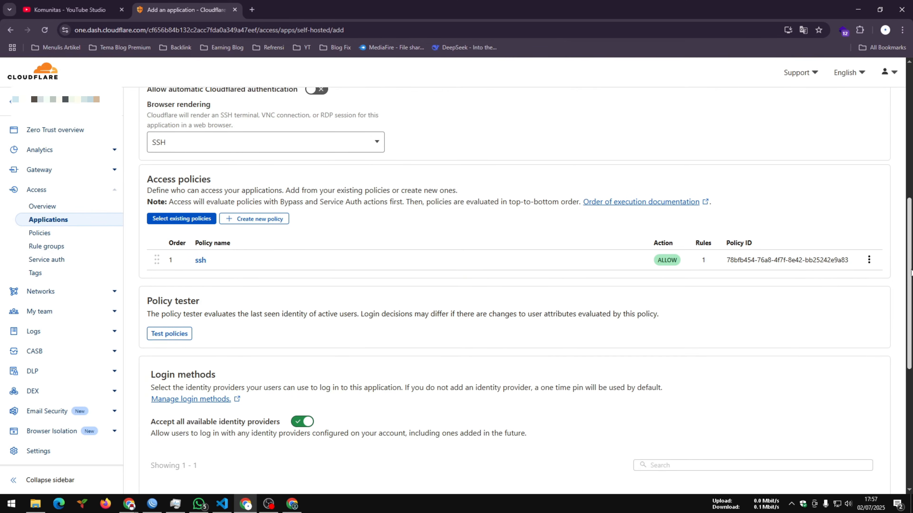
pyautogui.moveTo(911, 272); pyautogui.dragTo(901, 328)
pyautogui.scroll(-4, 900, 328)
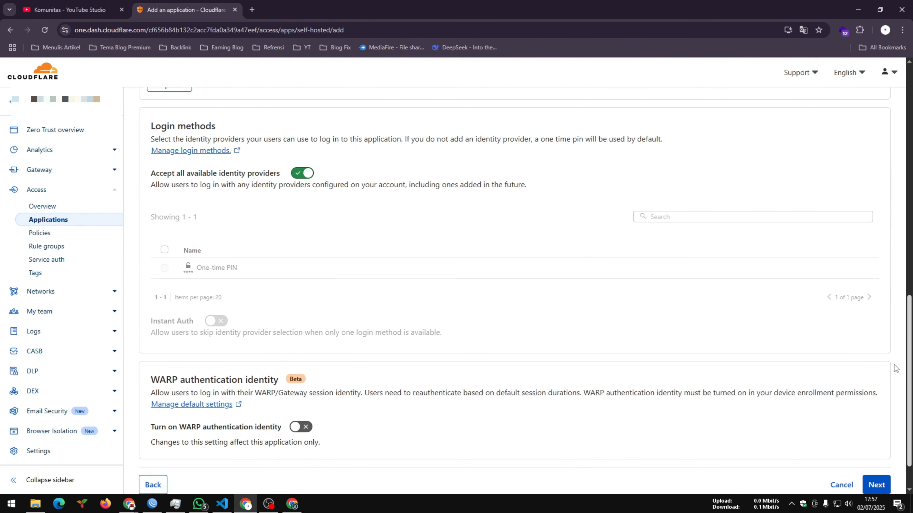
pyautogui.click(875, 435)
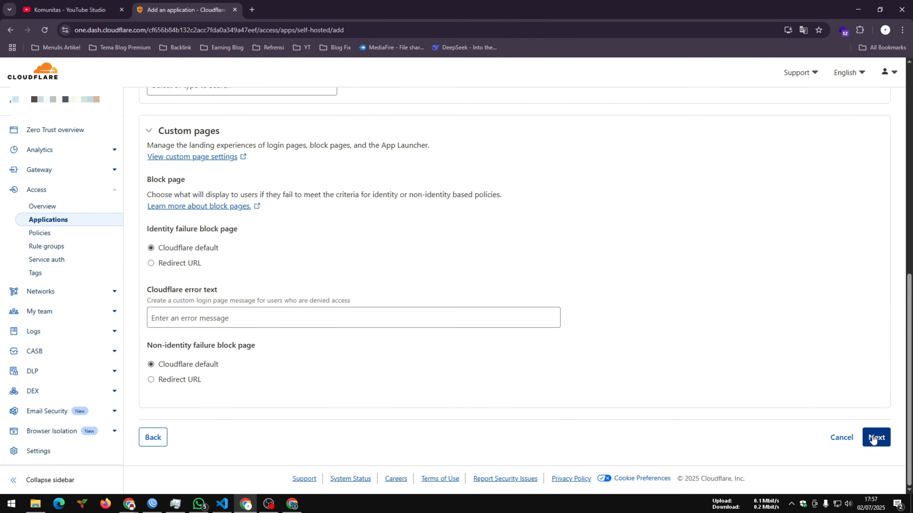
pyautogui.scroll(9, 464, 365)
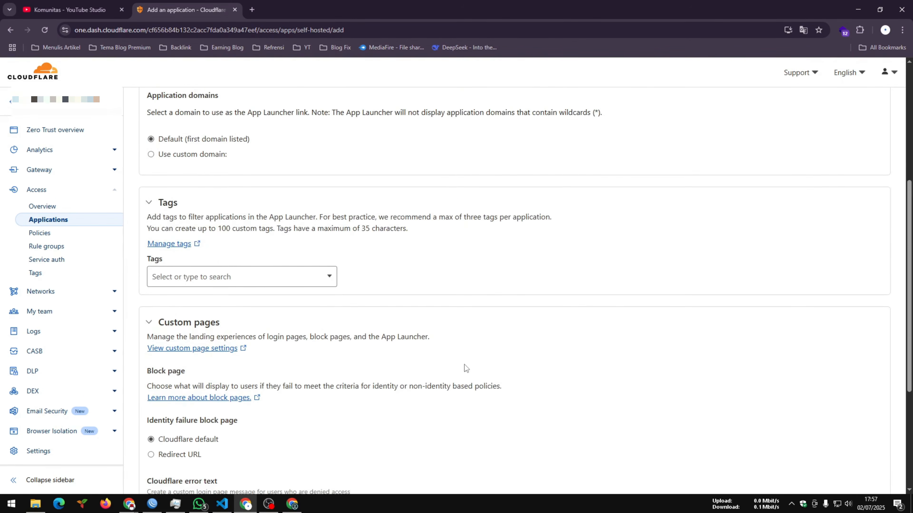
pyautogui.scroll(-9, 385, 338)
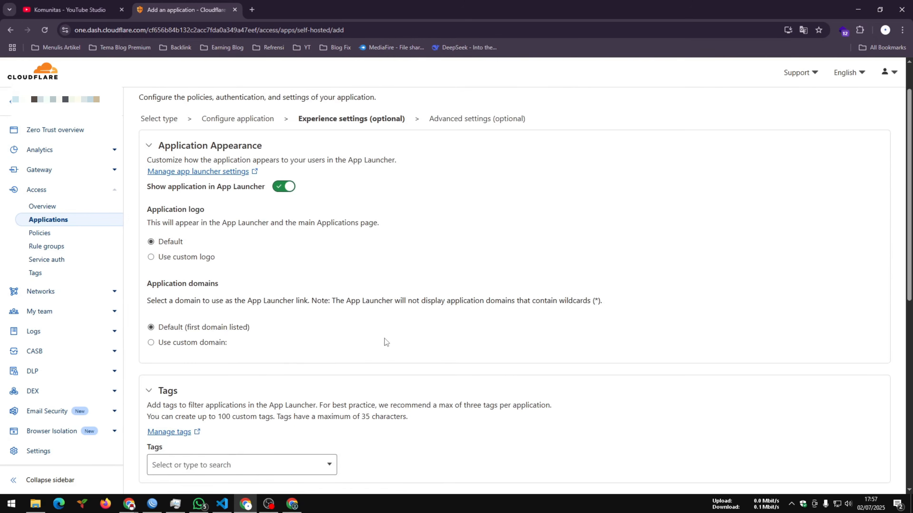
pyautogui.click(876, 437)
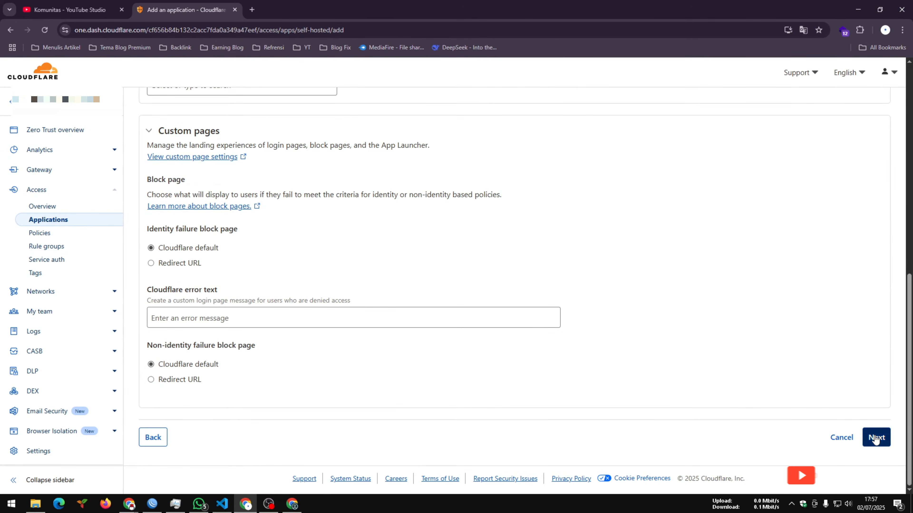
pyautogui.click(877, 361)
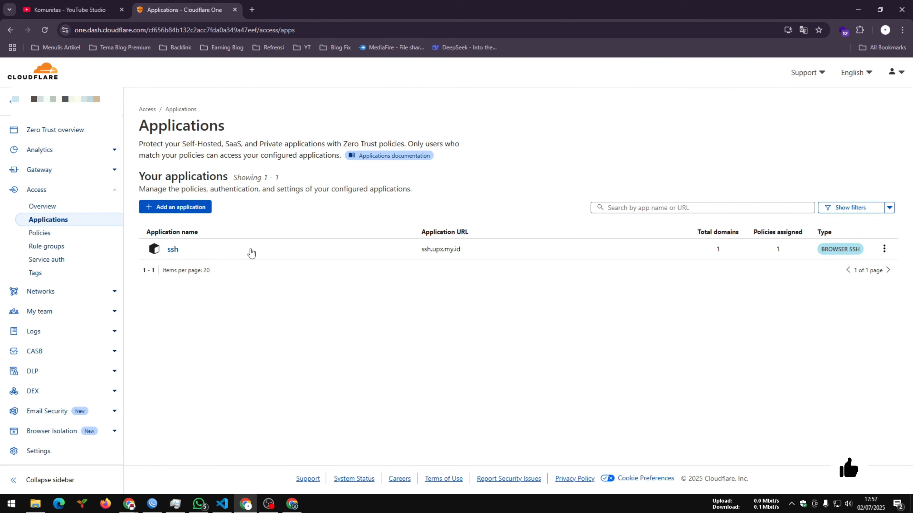
# - Switch to the incognito browser window for ssh.upx.my.id, reload the page and close it
pyautogui.click(130, 505)
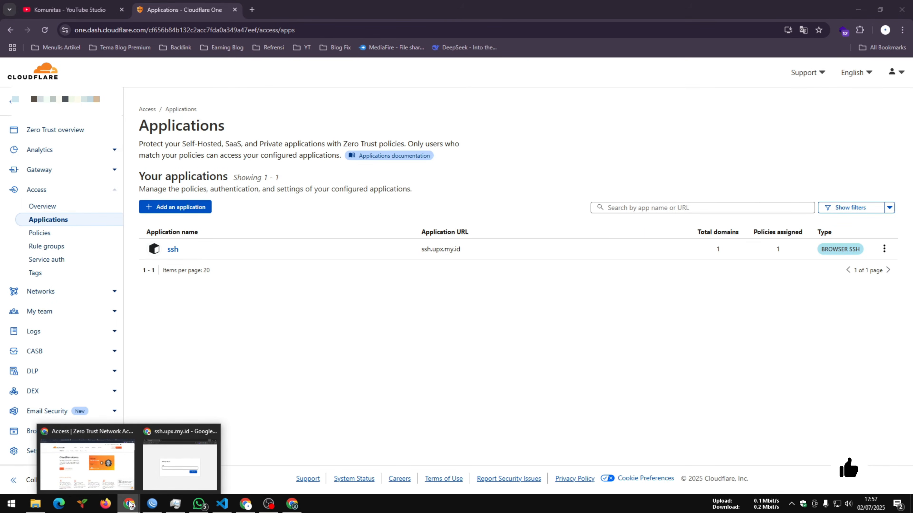
pyautogui.click(182, 468)
pyautogui.moveTo(293, 53); pyautogui.dragTo(350, 83)
pyautogui.click(316, 99)
pyautogui.press('Return')
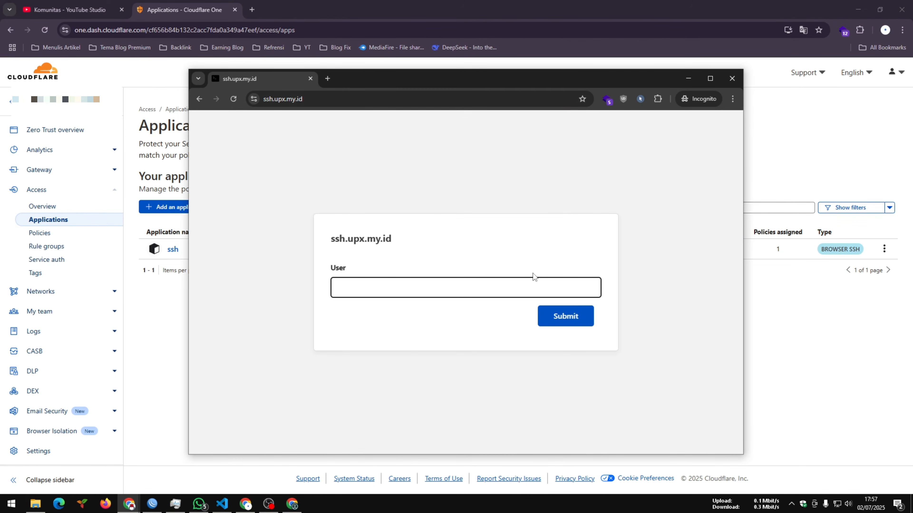
pyautogui.click(310, 78)
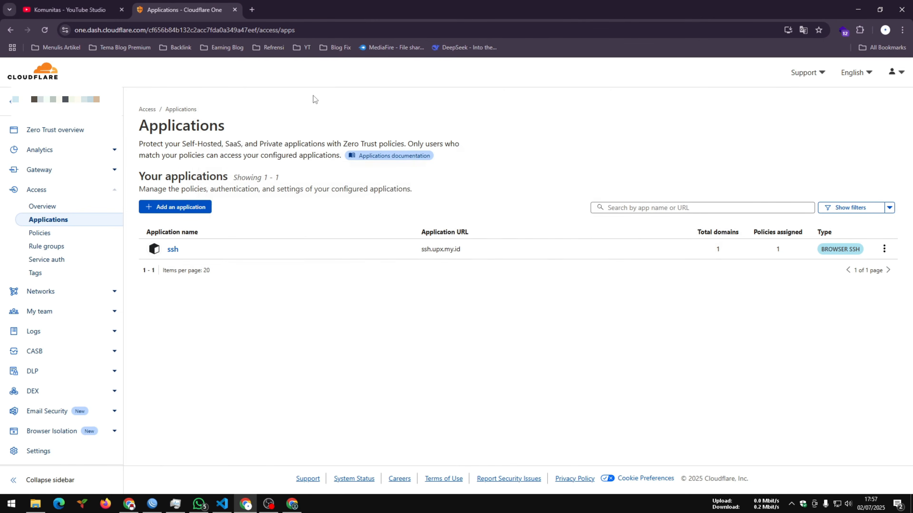
# - Load ssh.upx.my.id in a new incognito window and enlarge the window around the Access sign-in page
pyautogui.hotkey('ctrl', 'shift', 'n')
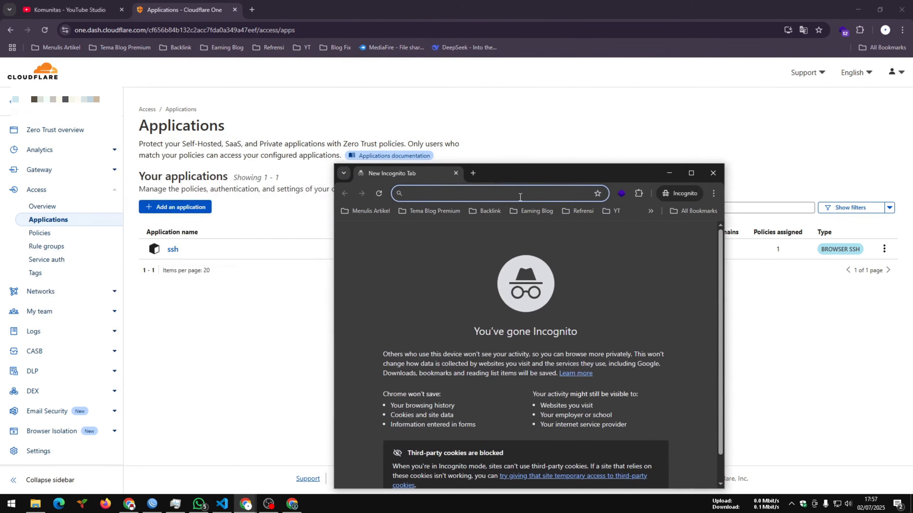
pyautogui.write('ssh.u')
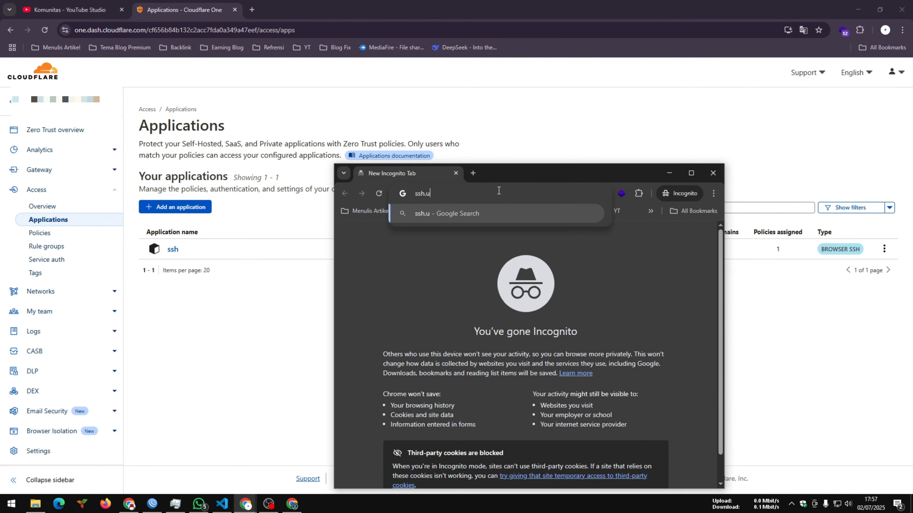
pyautogui.write('px.my.id')
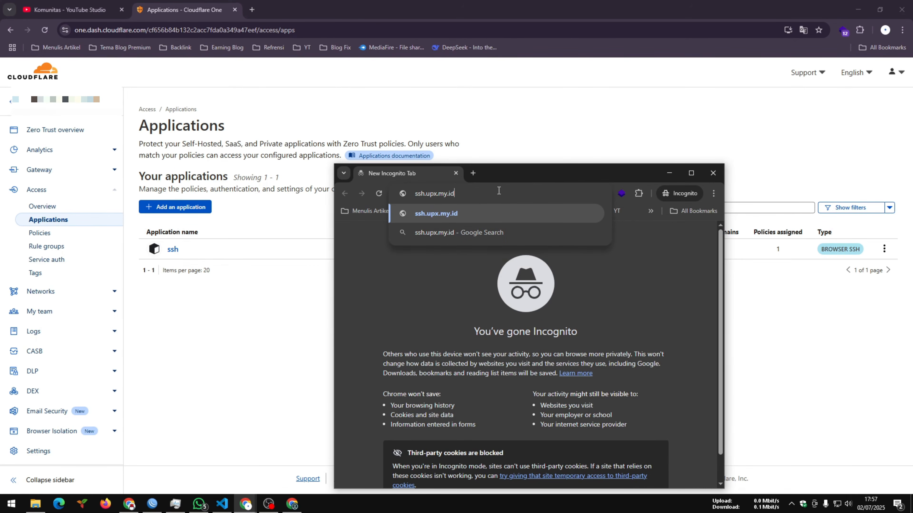
pyautogui.press('Return')
pyautogui.moveTo(500, 179); pyautogui.dragTo(499, 103)
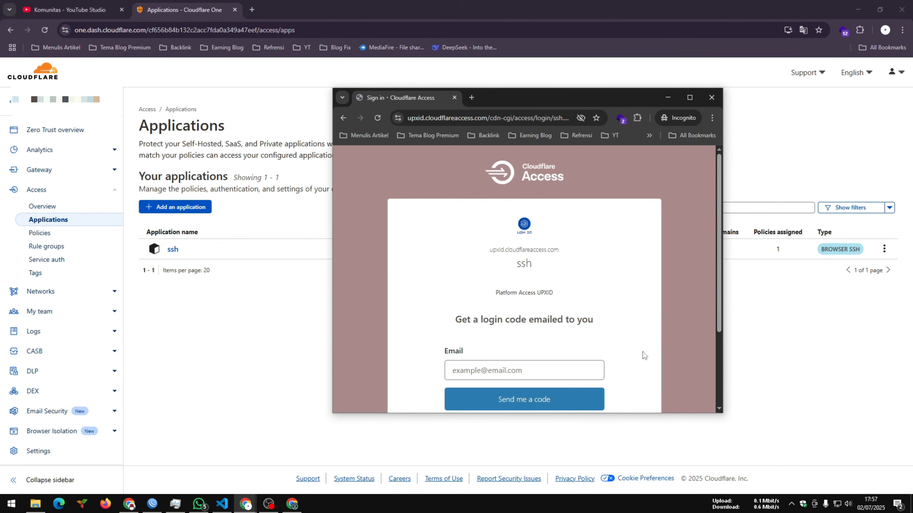
pyautogui.moveTo(717, 412); pyautogui.dragTo(797, 470)
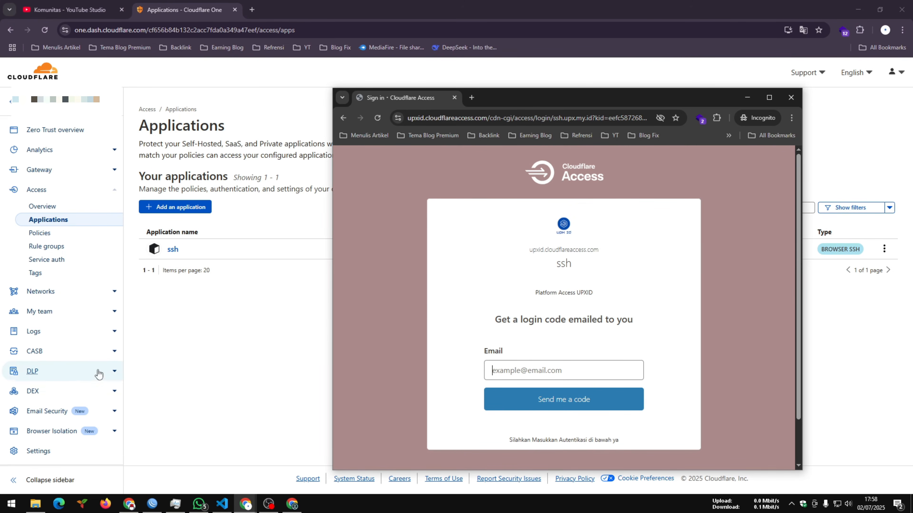
# - Return to the Zero Trust dashboard, open the Custom Pages settings and examine the team domain section
pyautogui.scroll(-1, 70, 353)
pyautogui.click(111, 370)
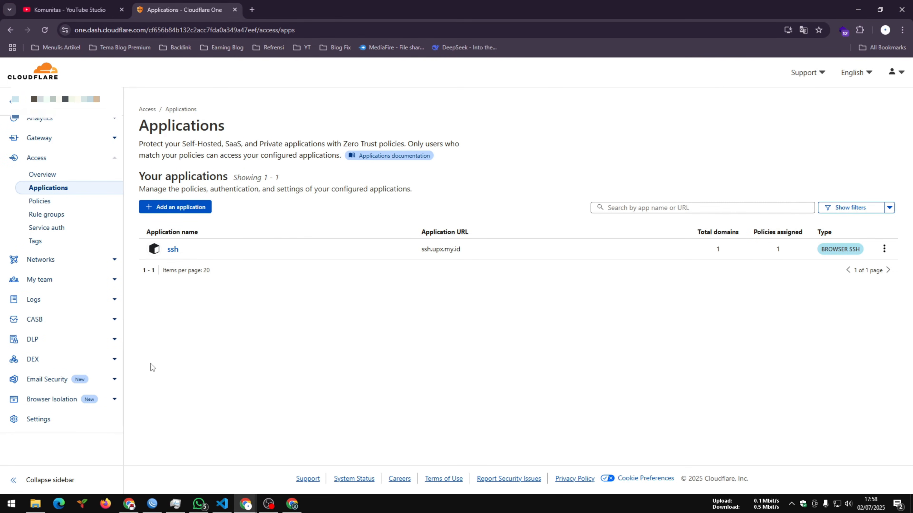
pyautogui.click(42, 420)
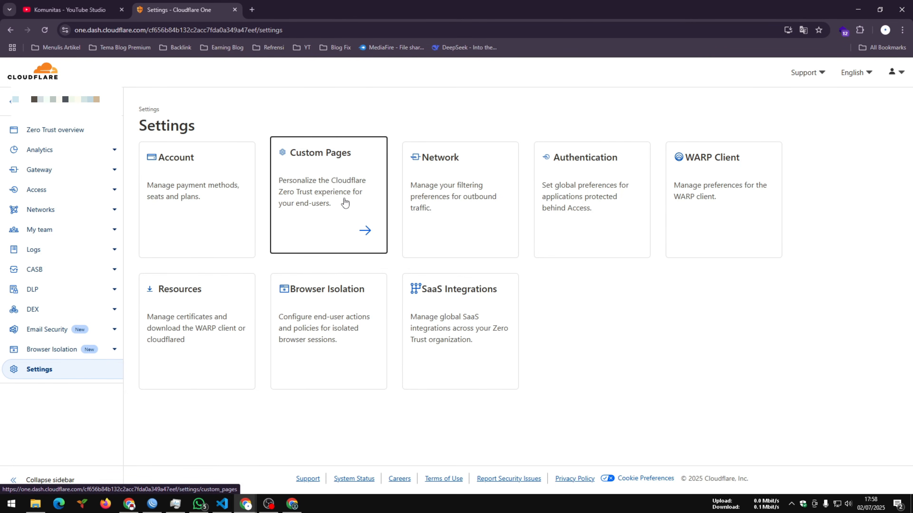
pyautogui.click(345, 206)
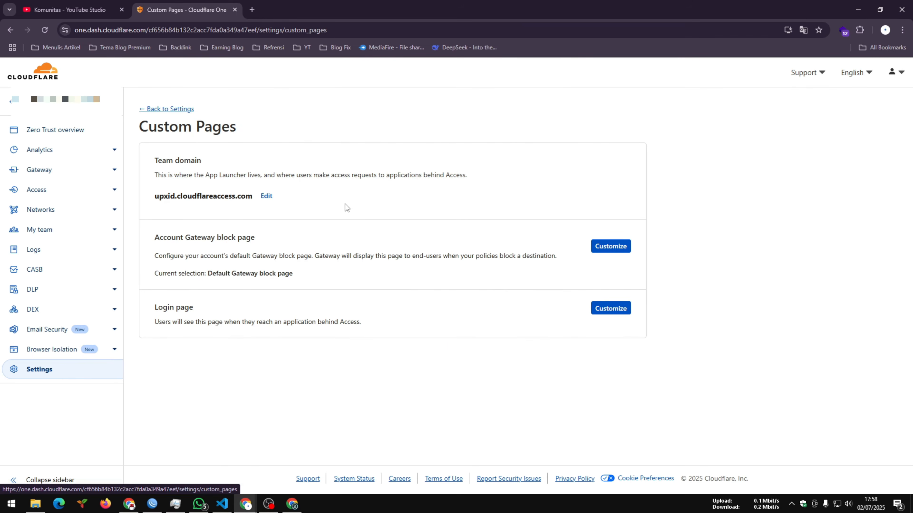
pyautogui.moveTo(155, 162); pyautogui.dragTo(475, 174)
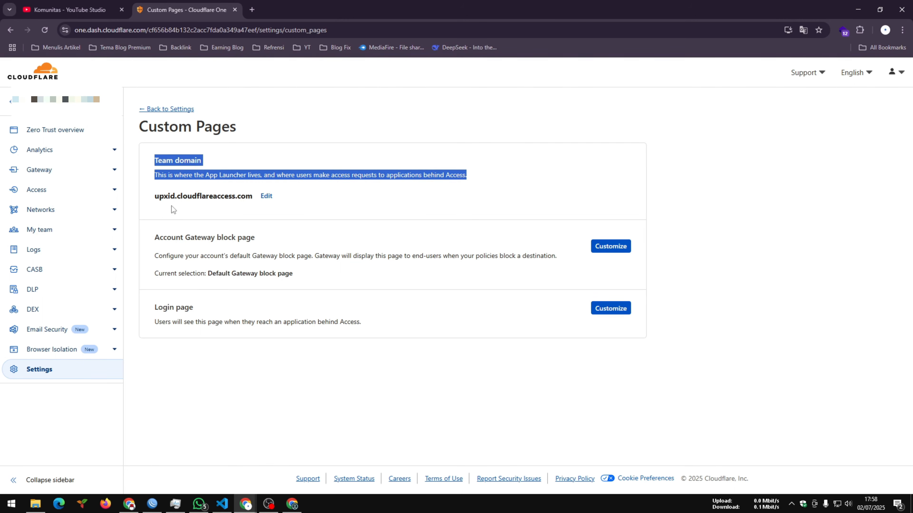
# - Open the team domain for editing, select its name and cancel the edit
pyautogui.click(268, 205)
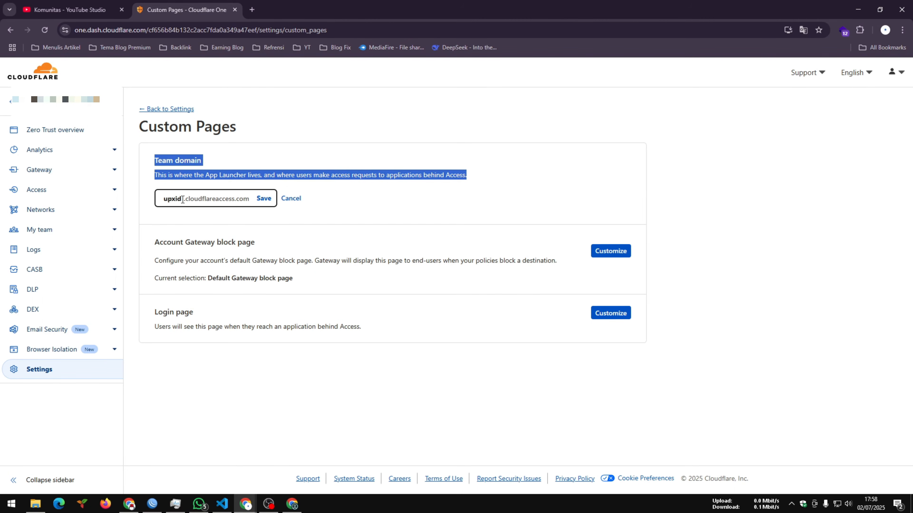
pyautogui.moveTo(183, 200); pyautogui.dragTo(146, 208)
pyautogui.click(292, 199)
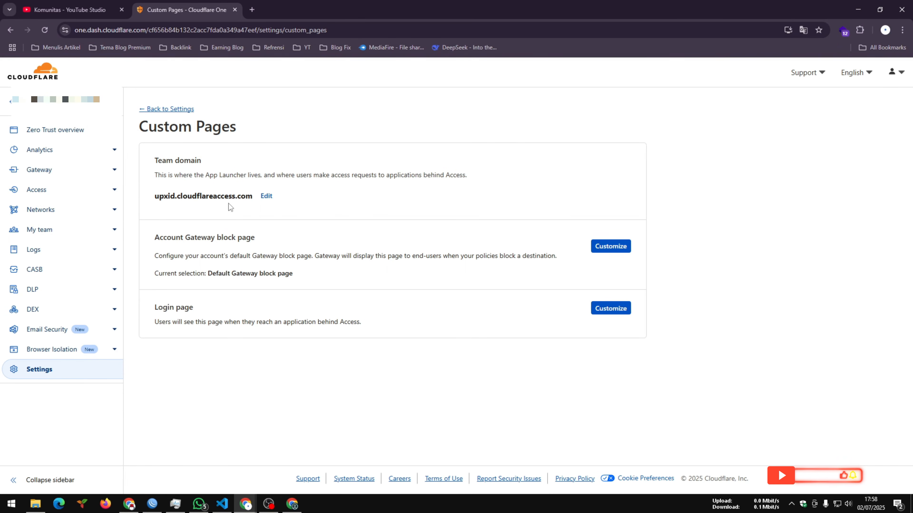
# - Open the Account Gateway block page customization and examine the default block page option and its preview
pyautogui.moveTo(154, 238); pyautogui.dragTo(254, 246)
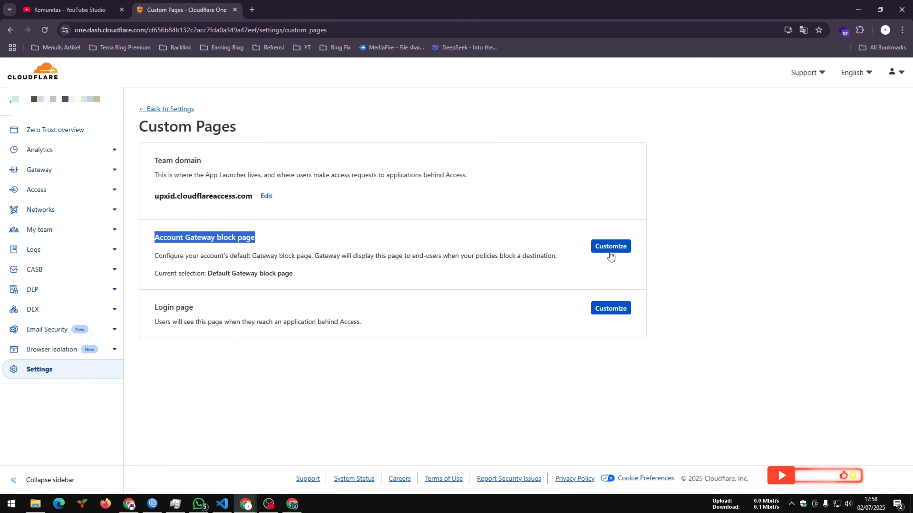
pyautogui.click(611, 248)
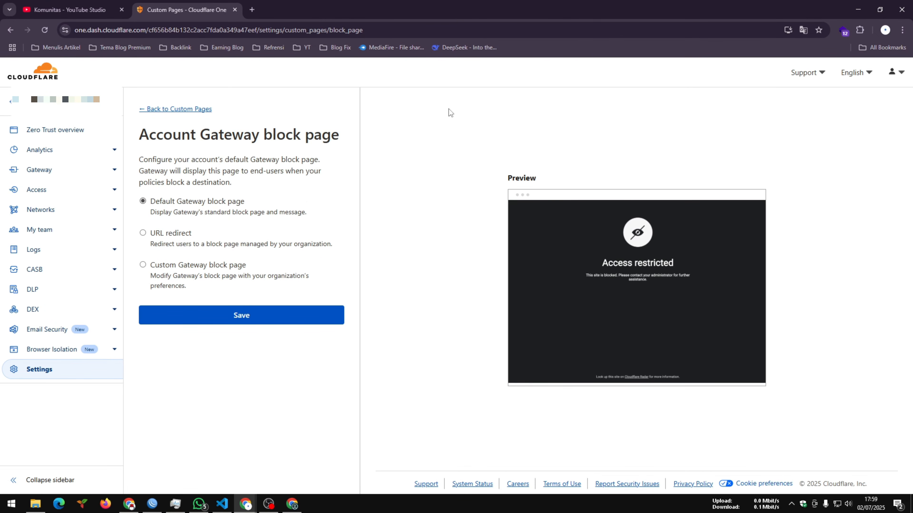
pyautogui.moveTo(155, 202); pyautogui.dragTo(284, 211)
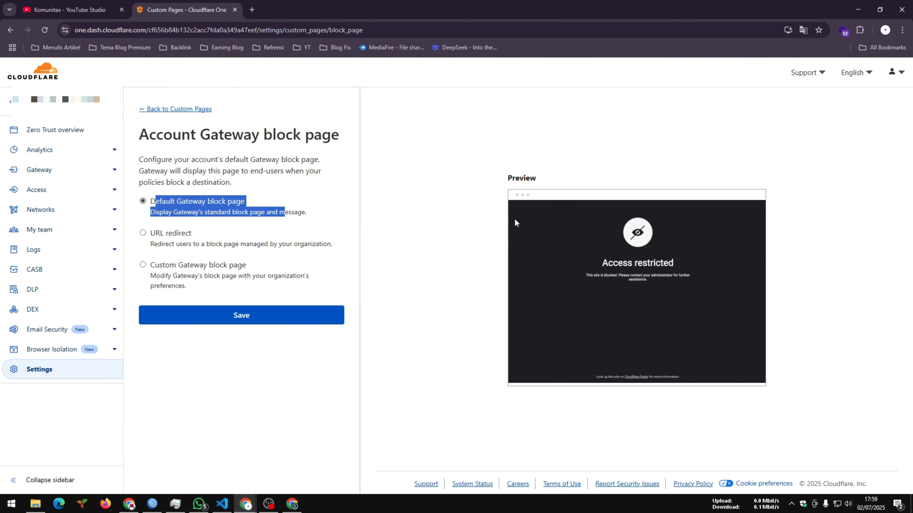
pyautogui.click(143, 234)
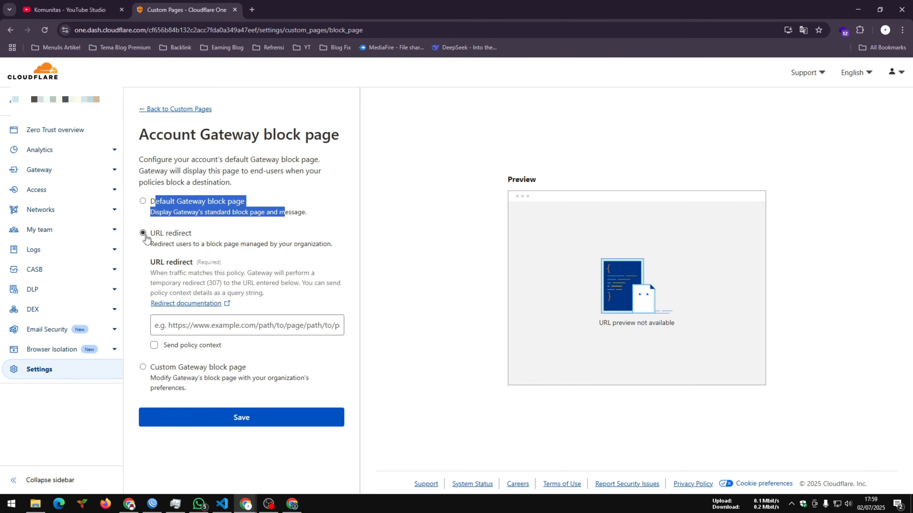
pyautogui.click(214, 326)
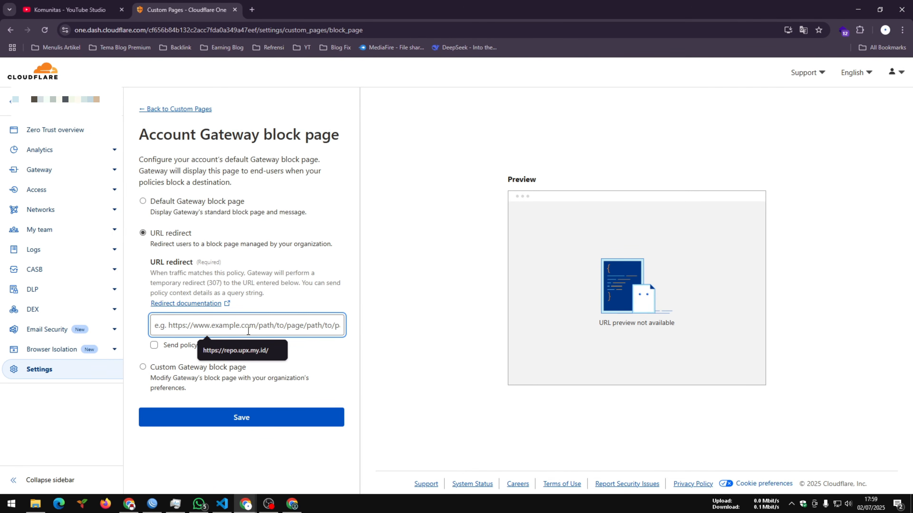
pyautogui.click(226, 351)
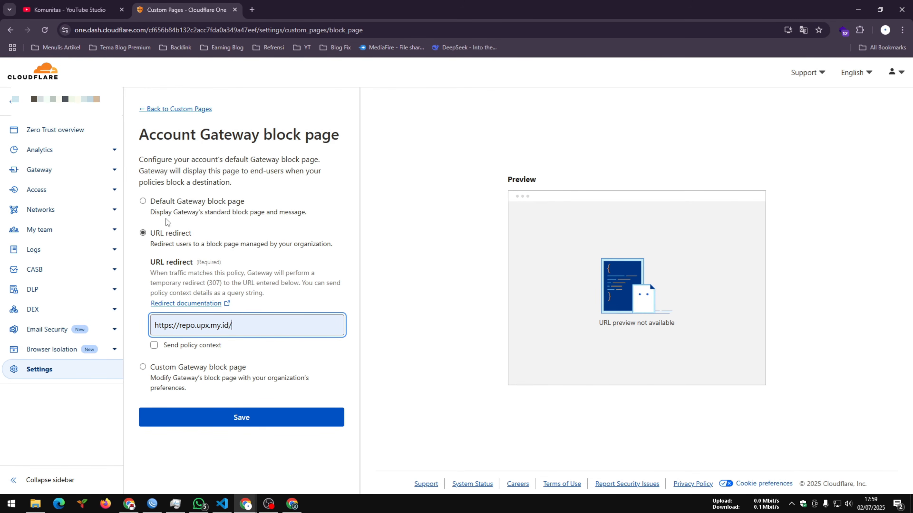
pyautogui.click(157, 202)
# - Choose the custom Gateway block page, set the organization's name to UPXID and fill in the suggested yt3.googleusercontent logo URL
pyautogui.click(143, 266)
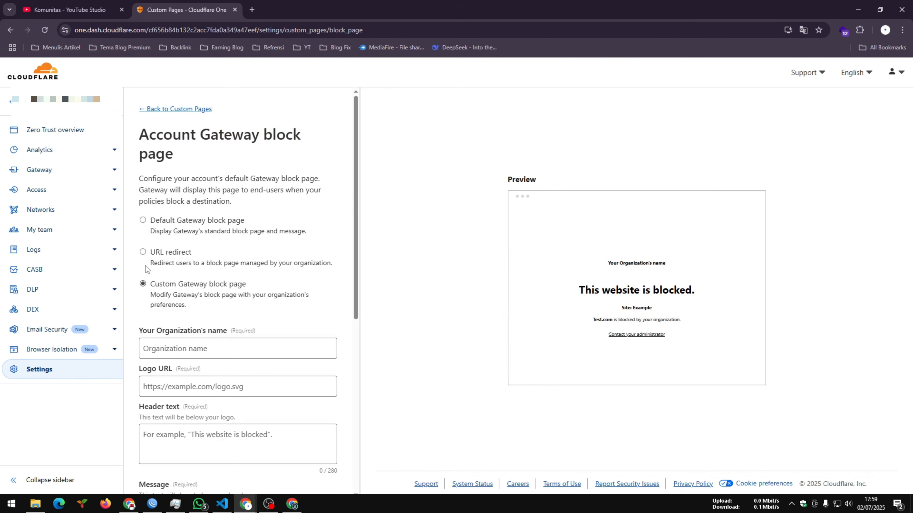
pyautogui.moveTo(354, 221); pyautogui.dragTo(351, 286)
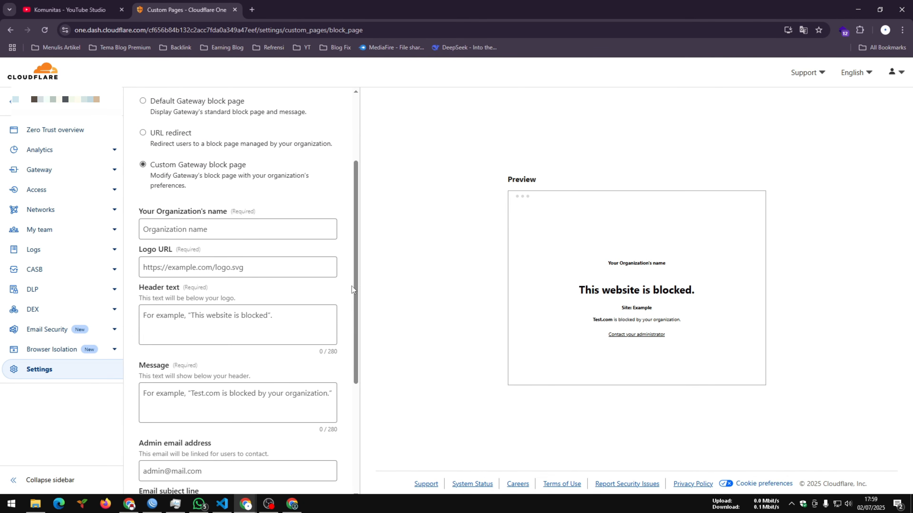
pyautogui.click(222, 234)
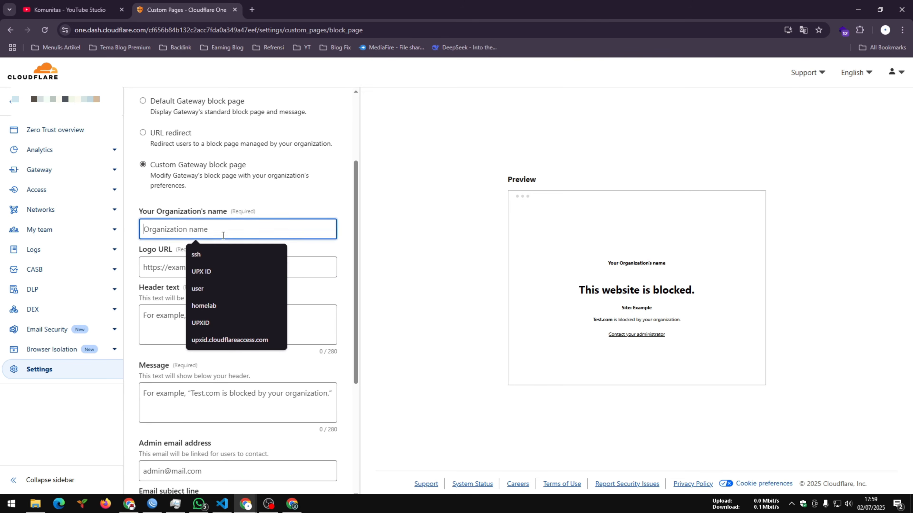
pyautogui.write('UPX')
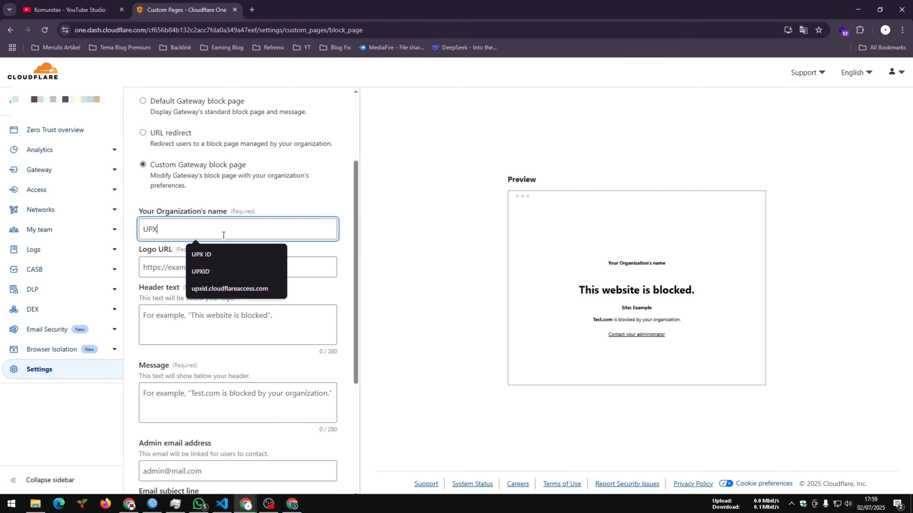
pyautogui.click(200, 272)
pyautogui.click(200, 274)
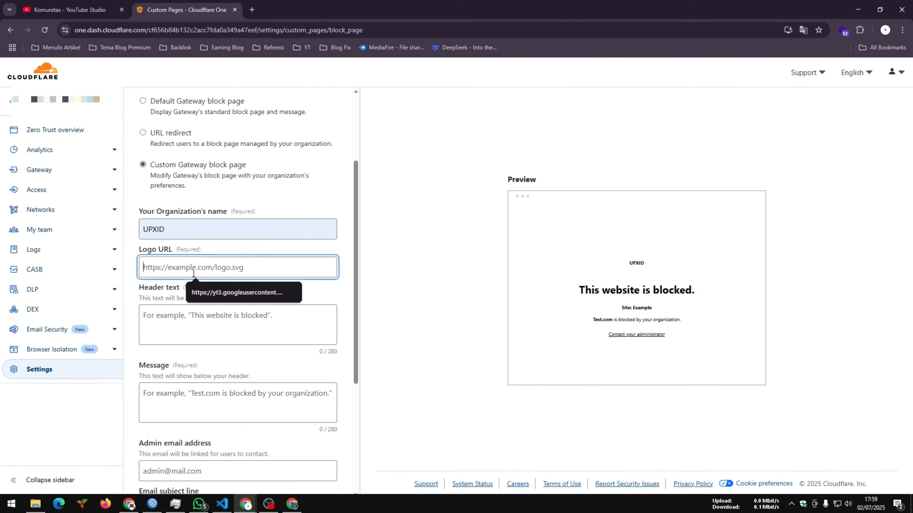
pyautogui.click(229, 300)
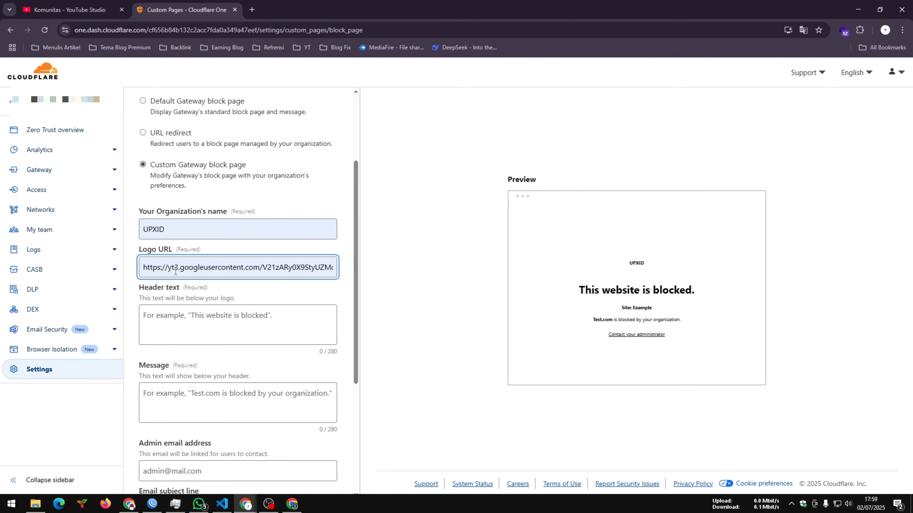
# - Try "page ini di blokir" as the block page header text, check the preview and clear the text again
pyautogui.click(182, 312)
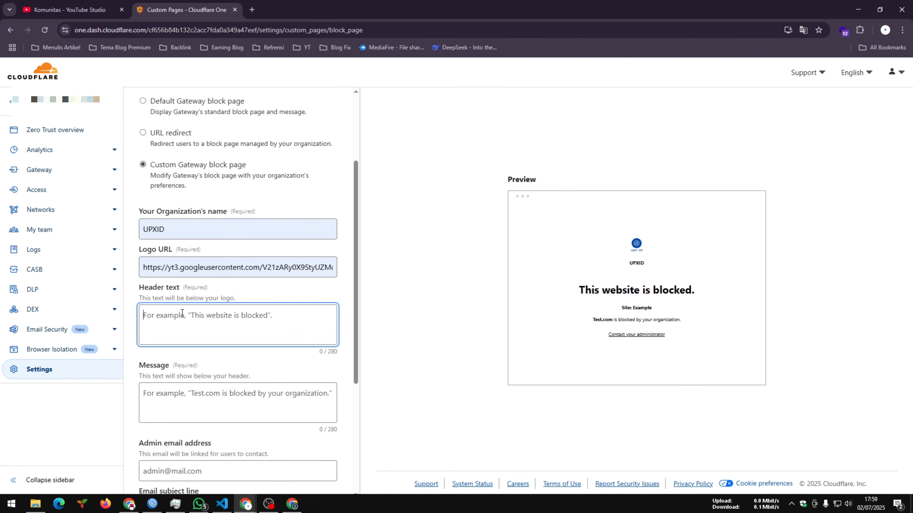
pyautogui.write('page ini di s')
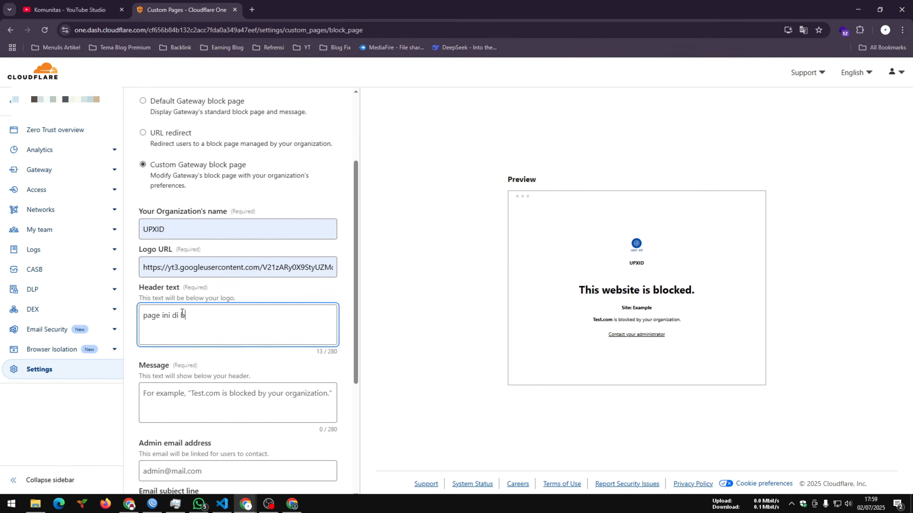
pyautogui.press('BackSpace')
pyautogui.write('blokir')
pyautogui.click(379, 332)
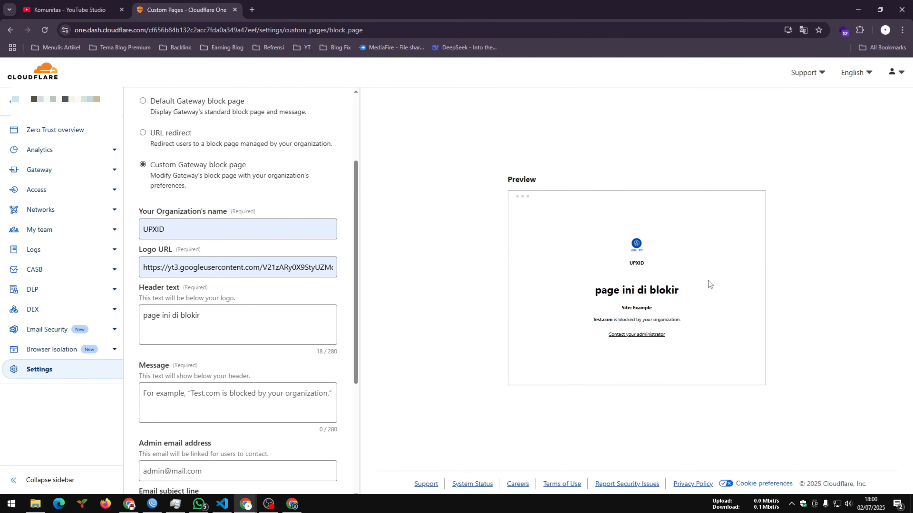
pyautogui.moveTo(196, 328); pyautogui.dragTo(139, 321)
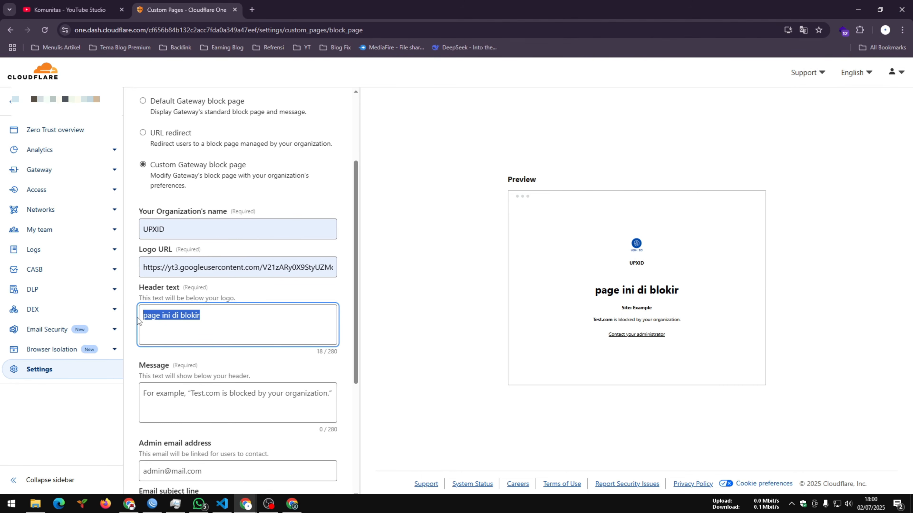
pyautogui.press('BackSpace')
pyautogui.click(392, 333)
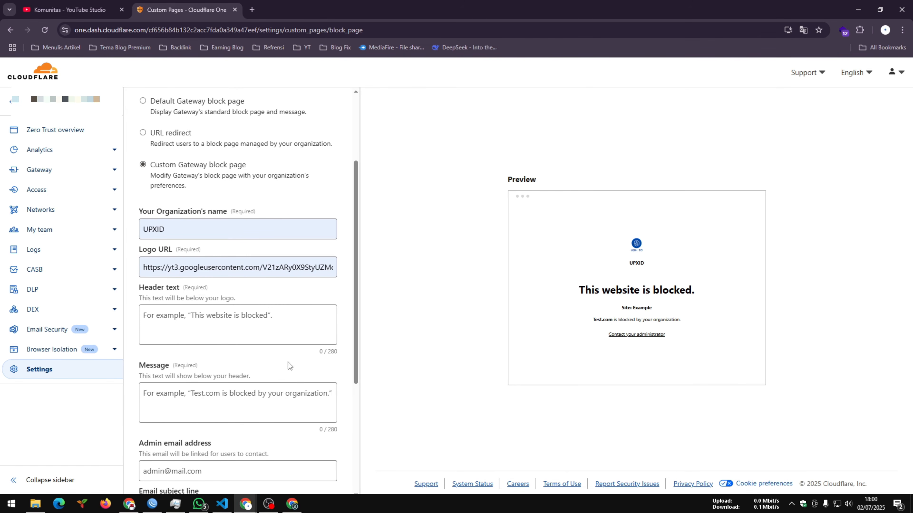
# - Fill in the block page's admin email address and set the email subject line to "hubungi admin"
pyautogui.scroll(1, 296, 363)
pyautogui.scroll(-2, 285, 362)
pyautogui.click(215, 352)
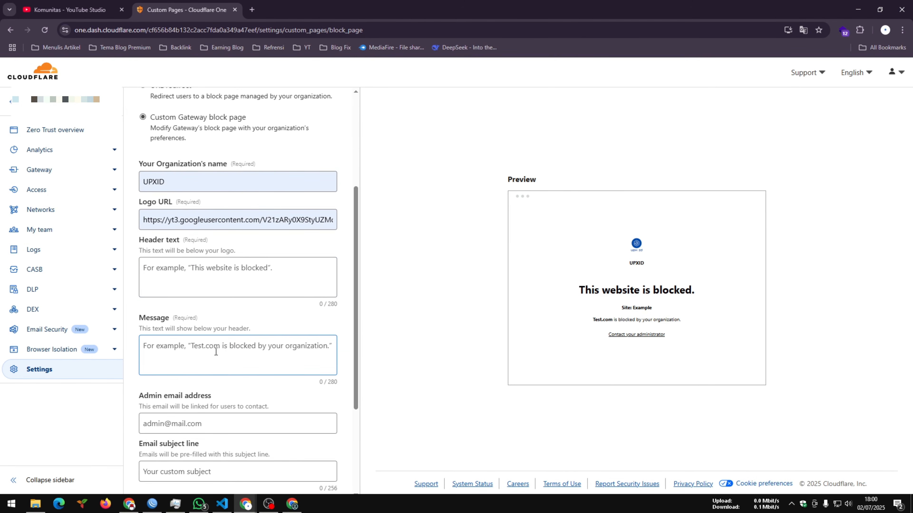
pyautogui.scroll(-4, 217, 351)
pyautogui.click(178, 281)
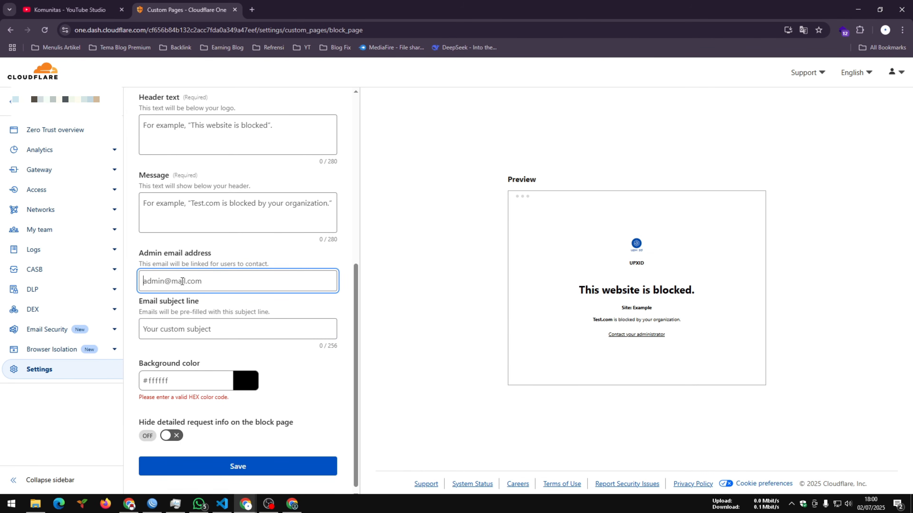
pyautogui.click(217, 328)
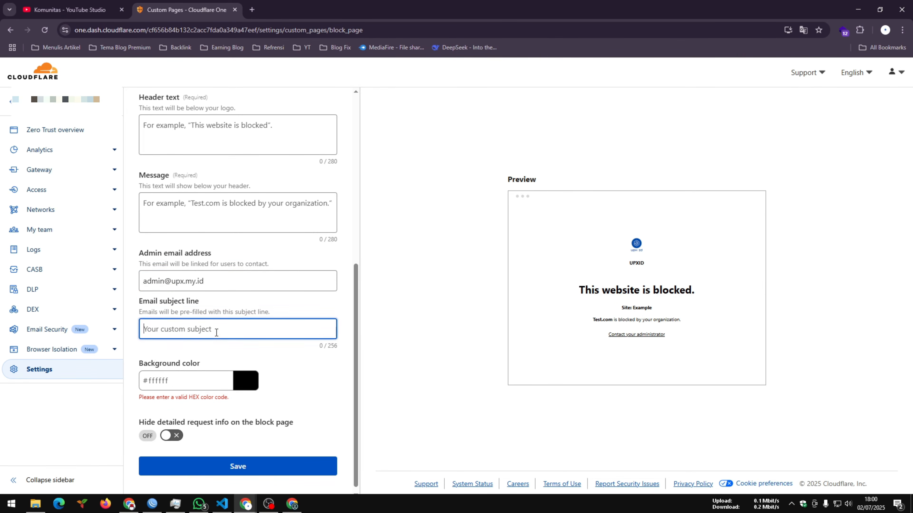
pyautogui.write('hubungi admin')
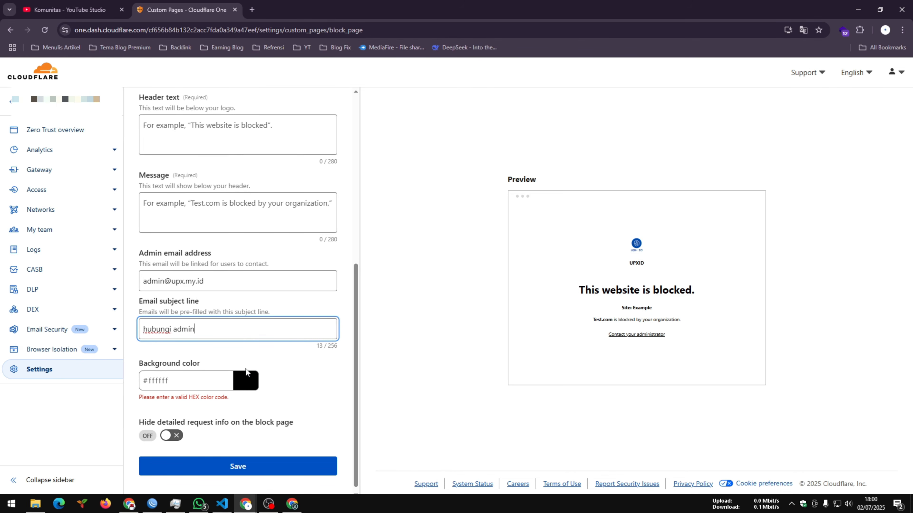
# - Set the block page background color to #696098 and return to Custom Pages without saving
pyautogui.click(246, 376)
pyautogui.moveTo(221, 308); pyautogui.dragTo(189, 292)
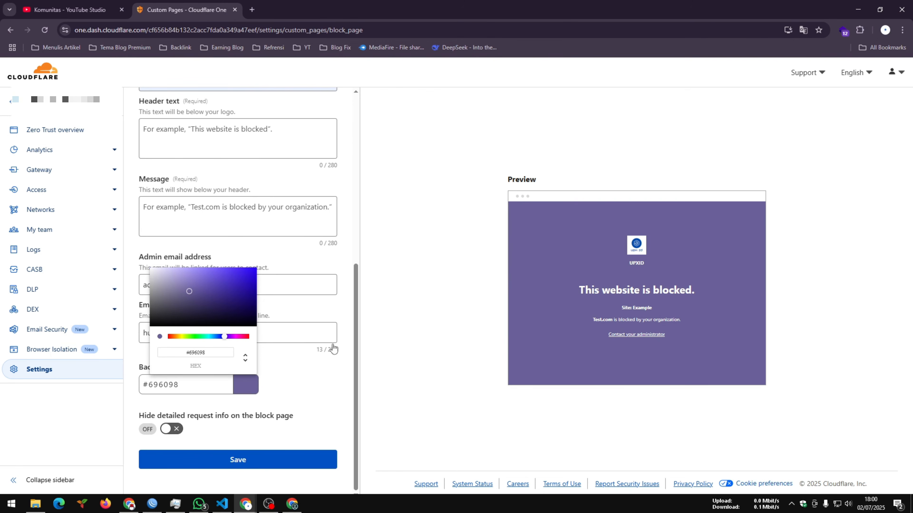
pyautogui.click(394, 360)
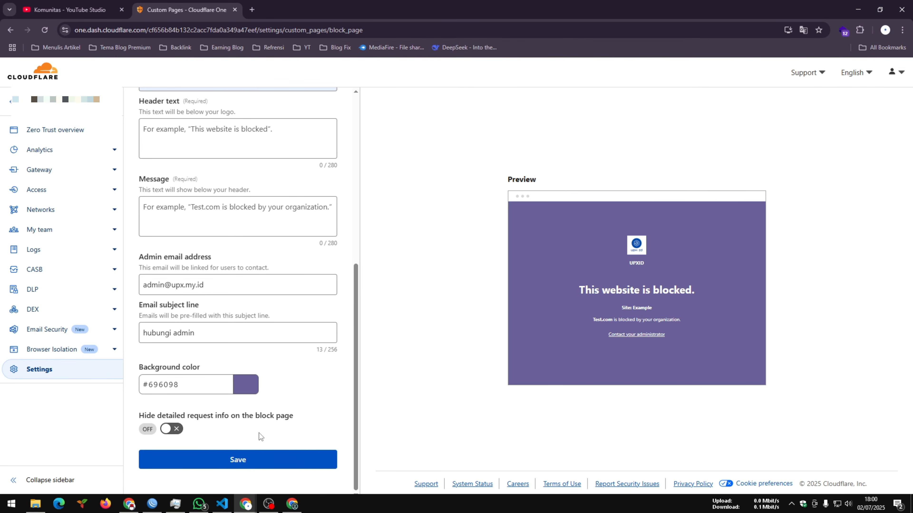
pyautogui.scroll(8, 229, 216)
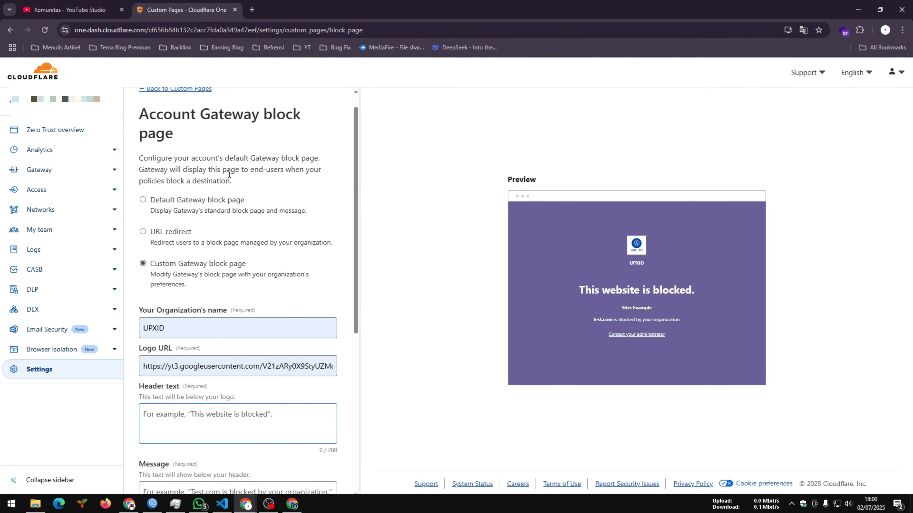
pyautogui.click(180, 109)
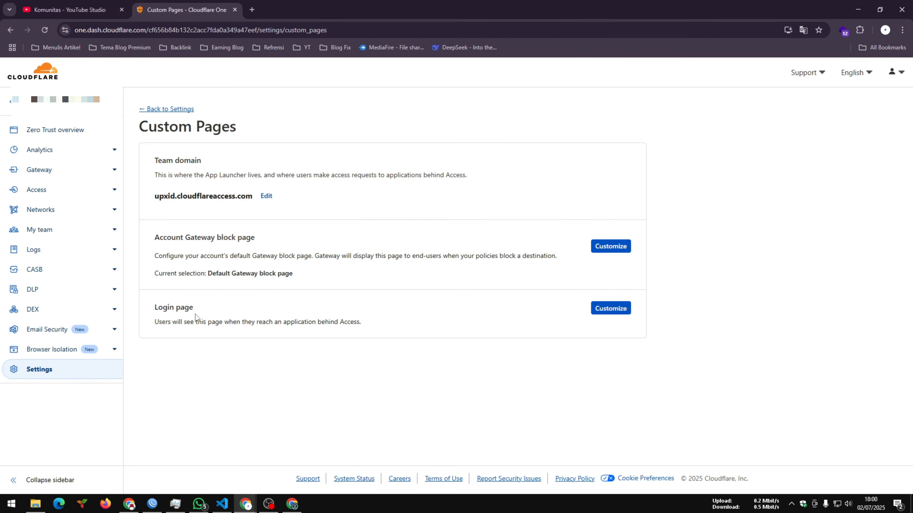
# - Open the login page customization and change the organization's name to UPXID SERVER
pyautogui.click(607, 312)
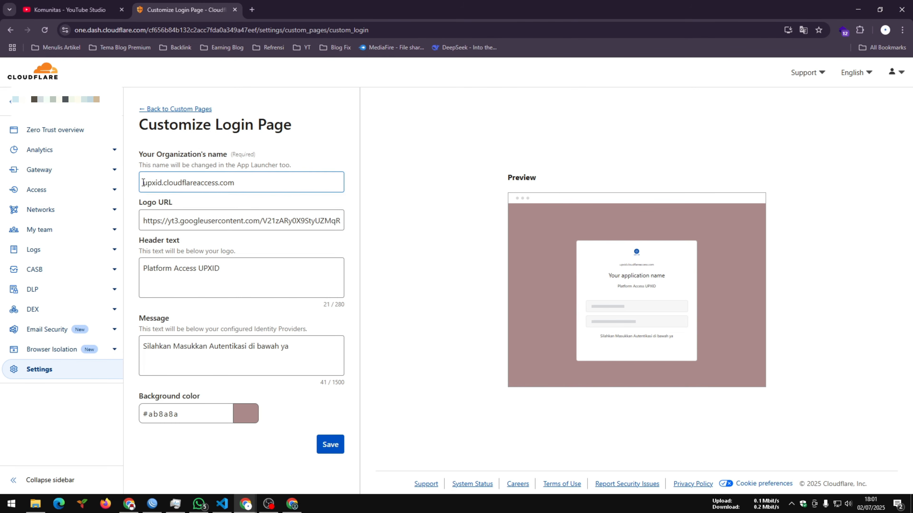
pyautogui.moveTo(144, 184); pyautogui.dragTo(271, 190)
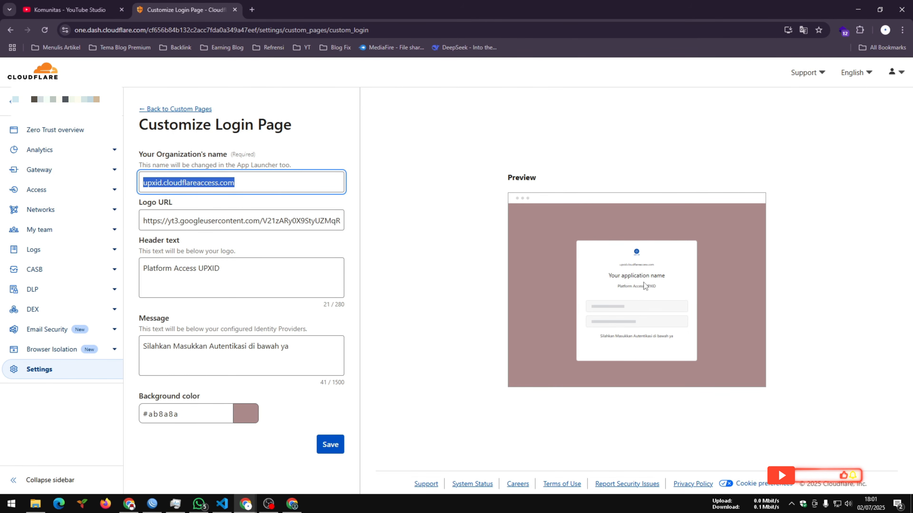
pyautogui.write('U')
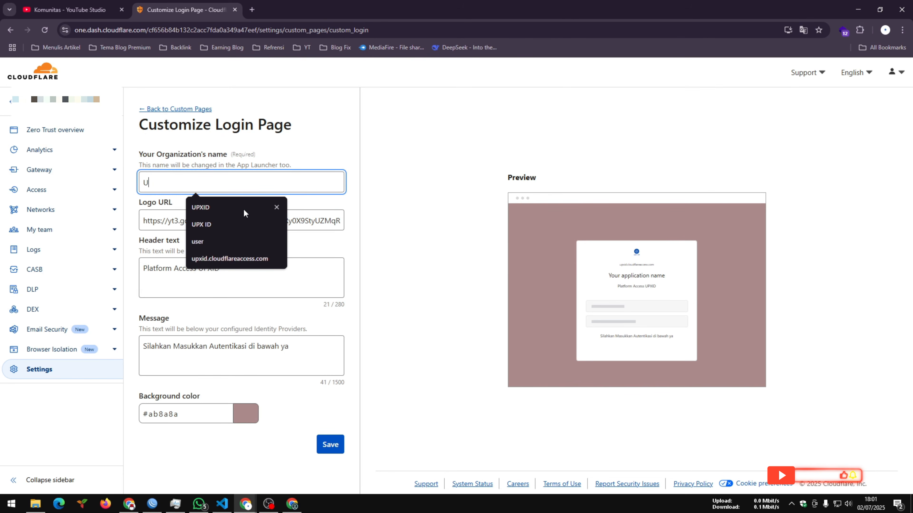
pyautogui.write('PXID SERVER')
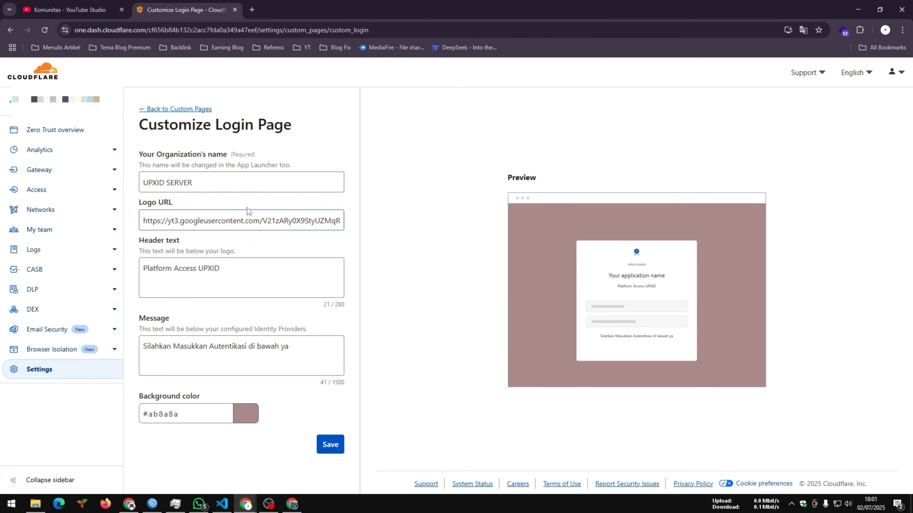
# - Extend the login page header text to "Platform Access UPXID. Anda bisa akses jika admin memberikan izin ke anda."
pyautogui.click(272, 228)
pyautogui.click(193, 251)
pyautogui.click(247, 275)
pyautogui.write('. And')
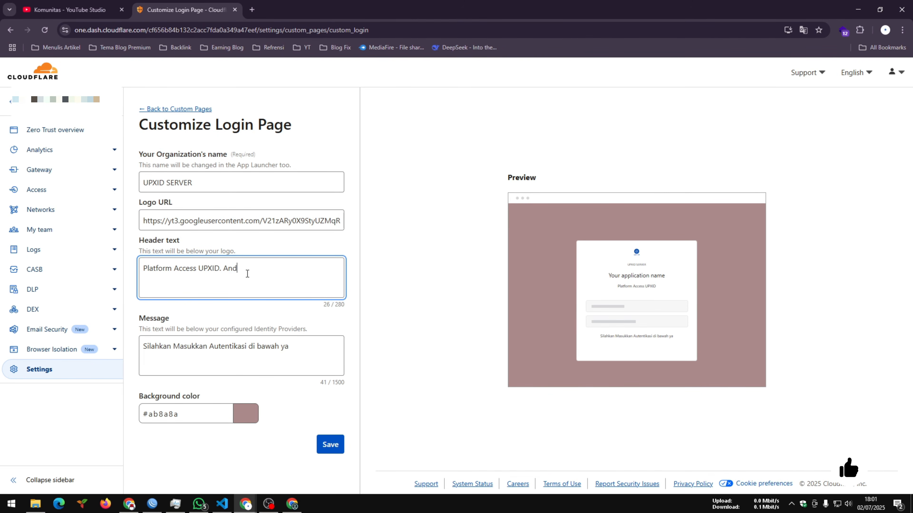
pyautogui.write('a bisa akses jika admin membe')
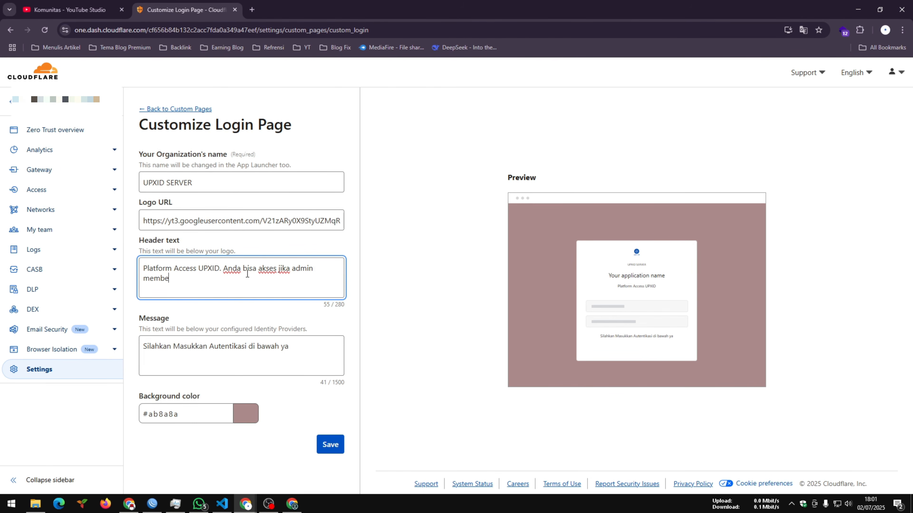
pyautogui.write('rikan izin ke anda.')
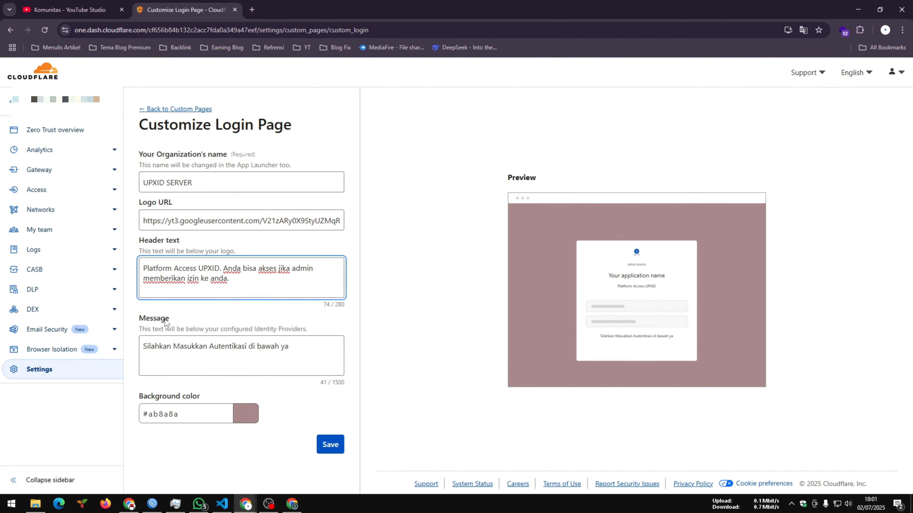
# - Change the login page message to "Silahkan Masukkan Autentikasi di yang telah admin berikan kepada anda. Agar dapat akses ke system Server UPXID."
pyautogui.moveTo(295, 350); pyautogui.dragTo(264, 350)
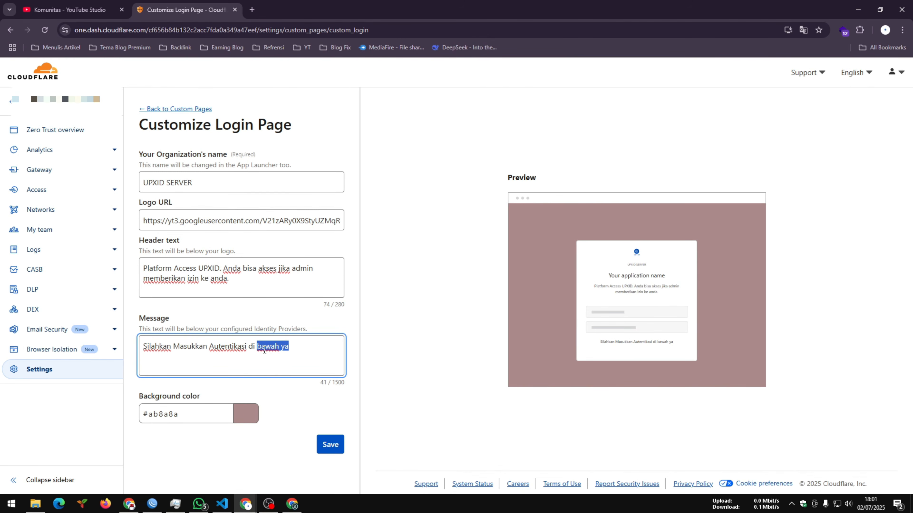
pyautogui.write('yang telah admin berikan ke[ada')
pyautogui.press('BackSpace')
pyautogui.press('BackSpace')
pyautogui.press('BackSpace')
pyautogui.press('BackSpace')
pyautogui.write('pada anda. Agar dapat akses ke system Se')
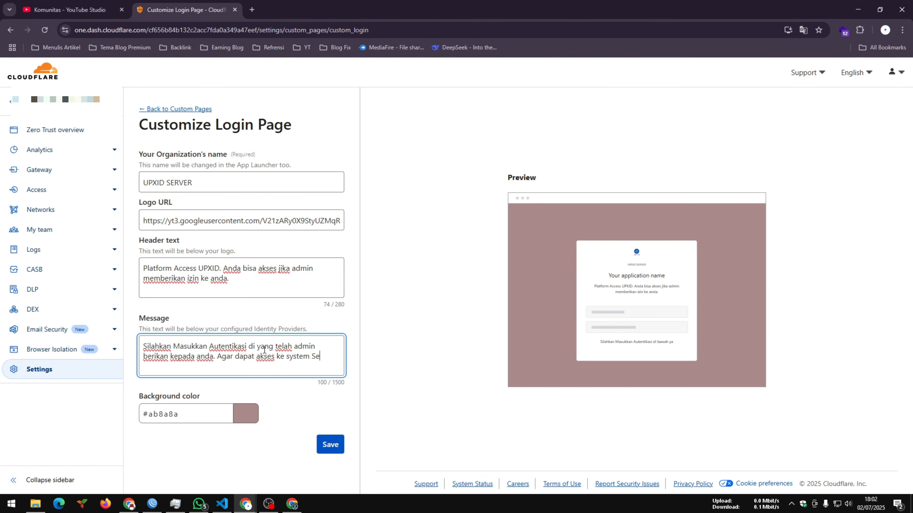
pyautogui.write('rver UPX')
pyautogui.press('BackSpace')
pyautogui.press('BackSpace')
pyautogui.write('PXU')
pyautogui.press('BackSpace')
pyautogui.write('ID')
pyautogui.click(419, 332)
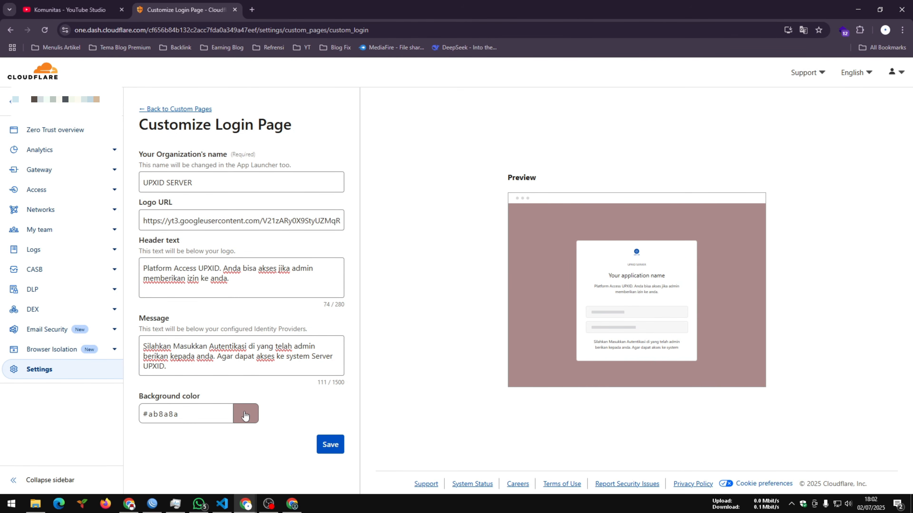
# - Set the login page background color to #6e64e1 and save the login page customization
pyautogui.click(246, 410)
pyautogui.moveTo(214, 365); pyautogui.dragTo(223, 367)
pyautogui.click(174, 312)
pyautogui.moveTo(177, 312); pyautogui.dragTo(209, 303)
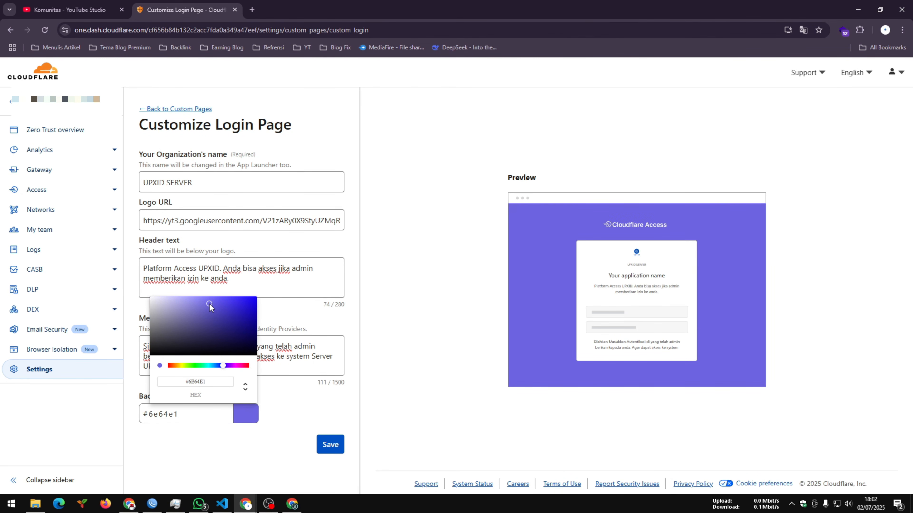
pyautogui.click(287, 410)
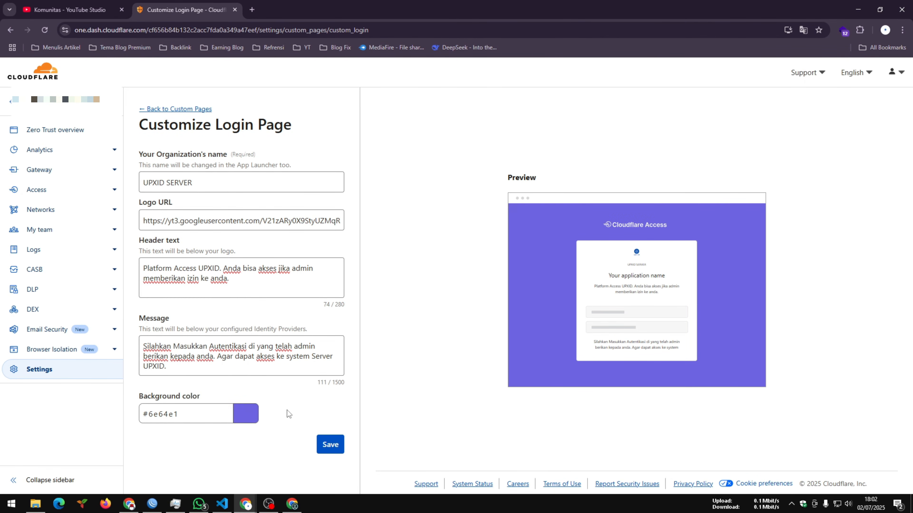
pyautogui.click(328, 445)
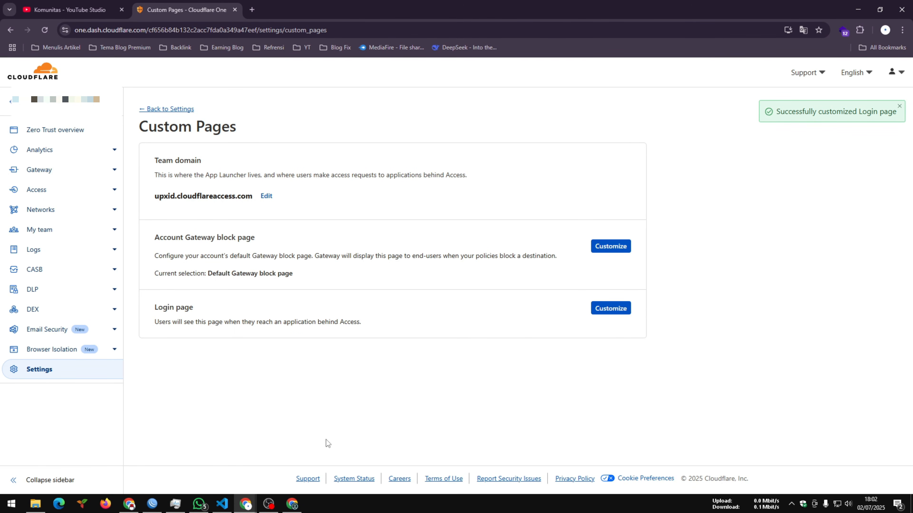
# - Switch to the Incognito window with the ssh application's sign-in page and reposition it to check the customized login page
pyautogui.moveTo(246, 503)
pyautogui.click(291, 470)
pyautogui.moveTo(504, 102); pyautogui.dragTo(539, 74)
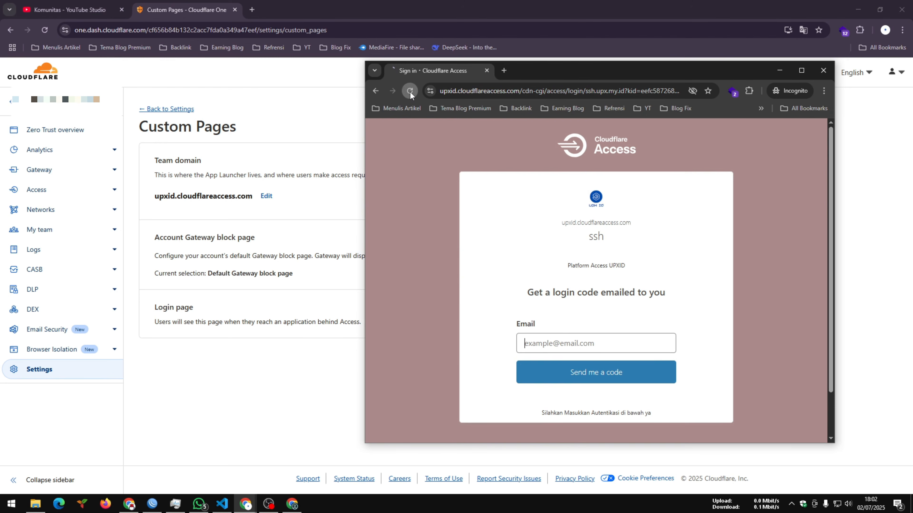